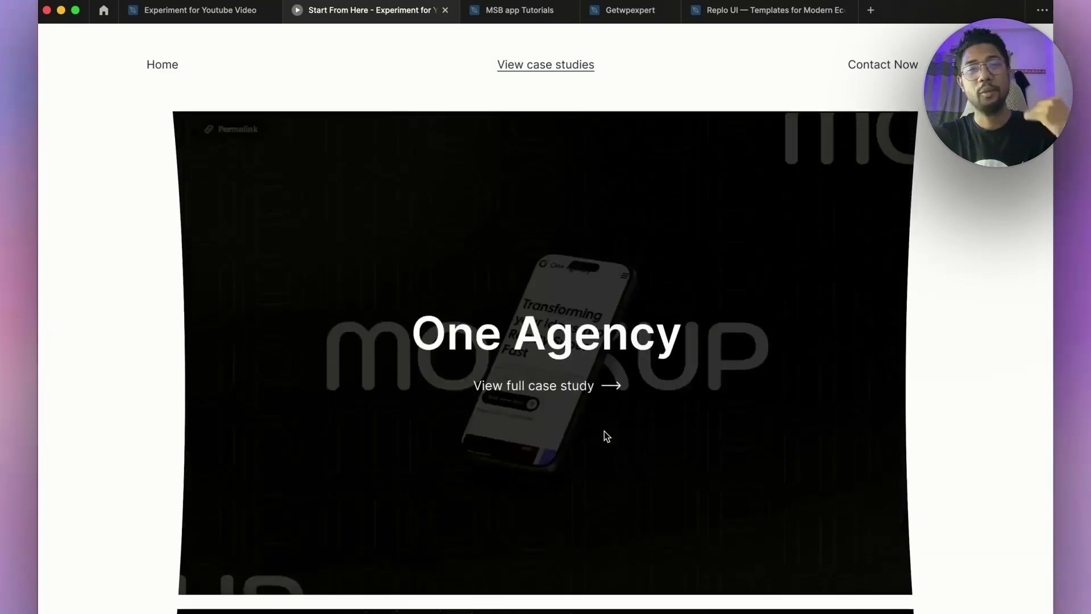
pyautogui.scroll(-4, 609, 398)
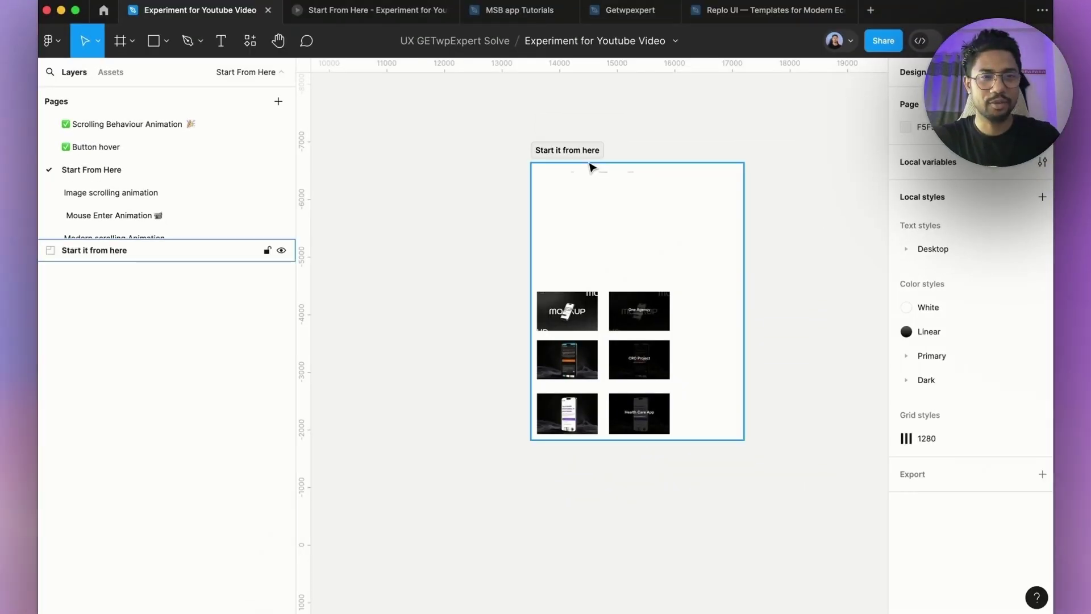
# Step: Ungroup the "Start it from here" frame so its contents sit directly on the canvas
pyautogui.click(591, 165)
pyautogui.rightClick(589, 161)
pyautogui.click(638, 345)
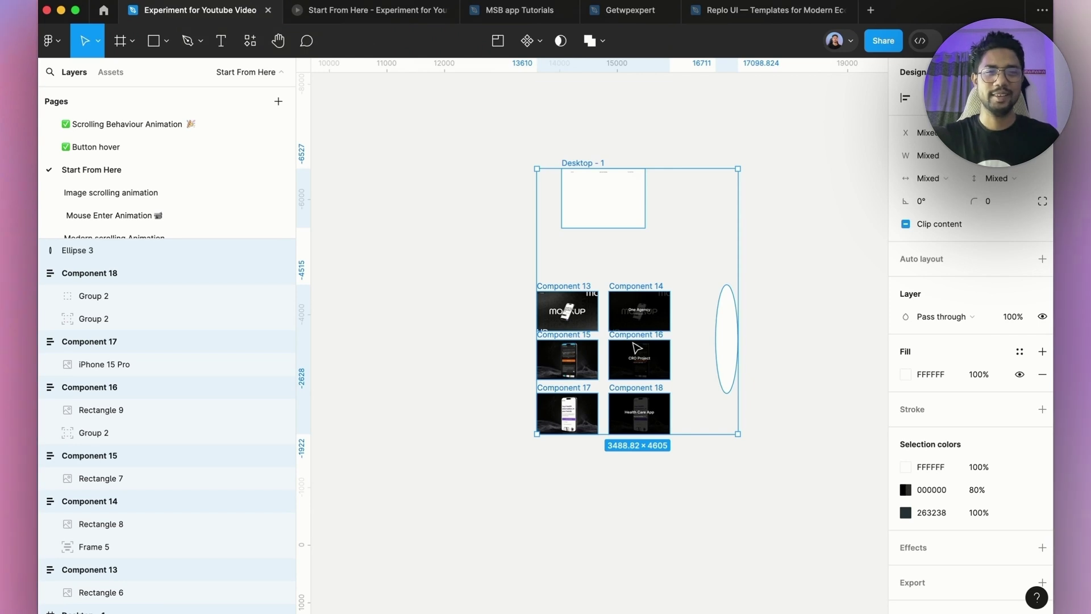
pyautogui.click(758, 302)
pyautogui.scroll(3, 604, 176)
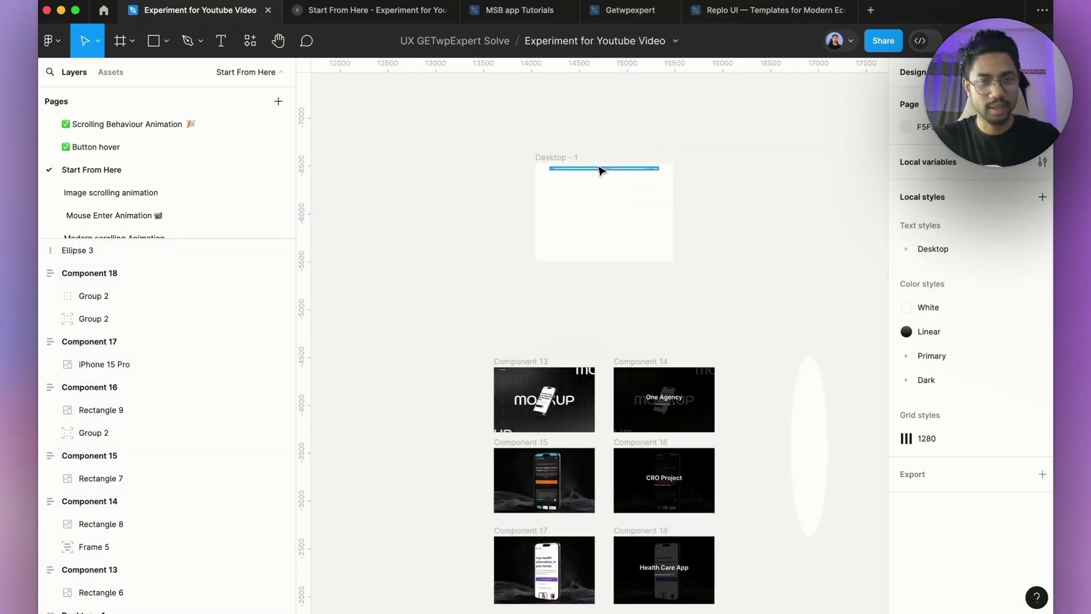
pyautogui.scroll(-5, 600, 169)
pyautogui.click(528, 244)
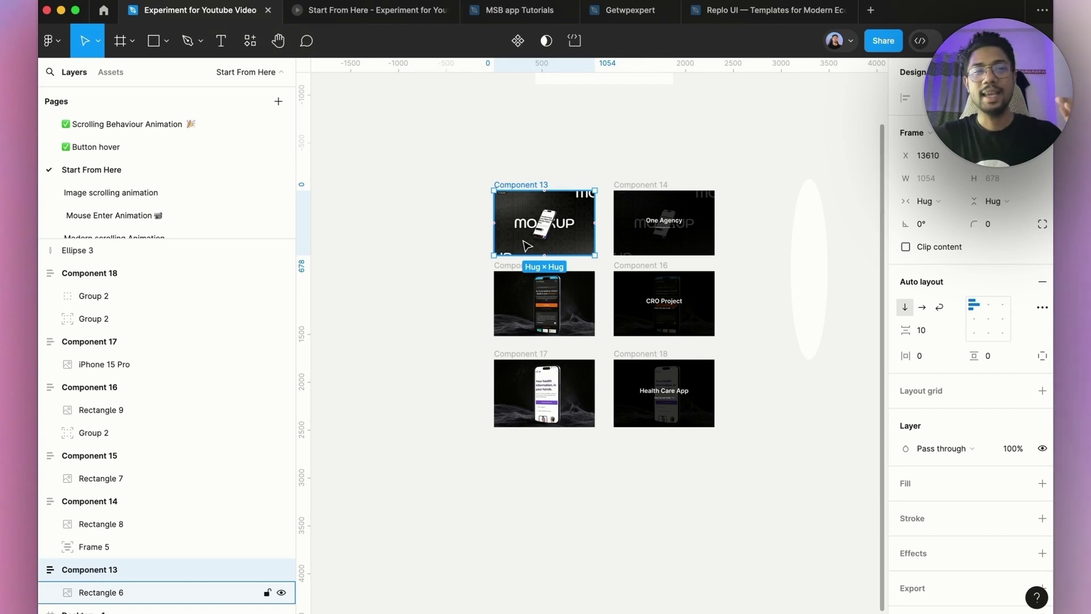
pyautogui.scroll(-1, 130, 477)
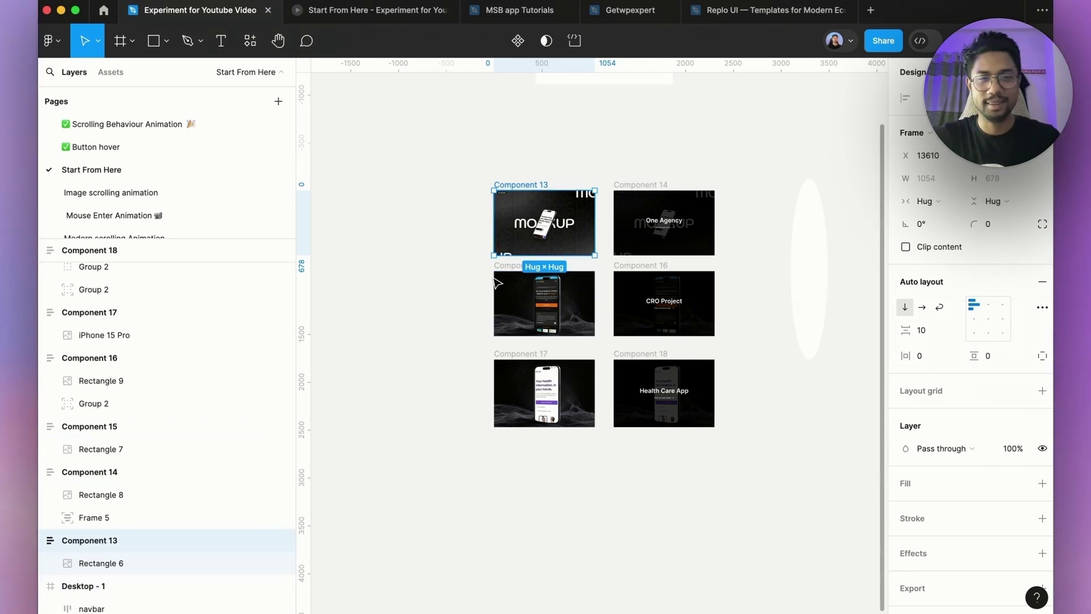
pyautogui.click(685, 225)
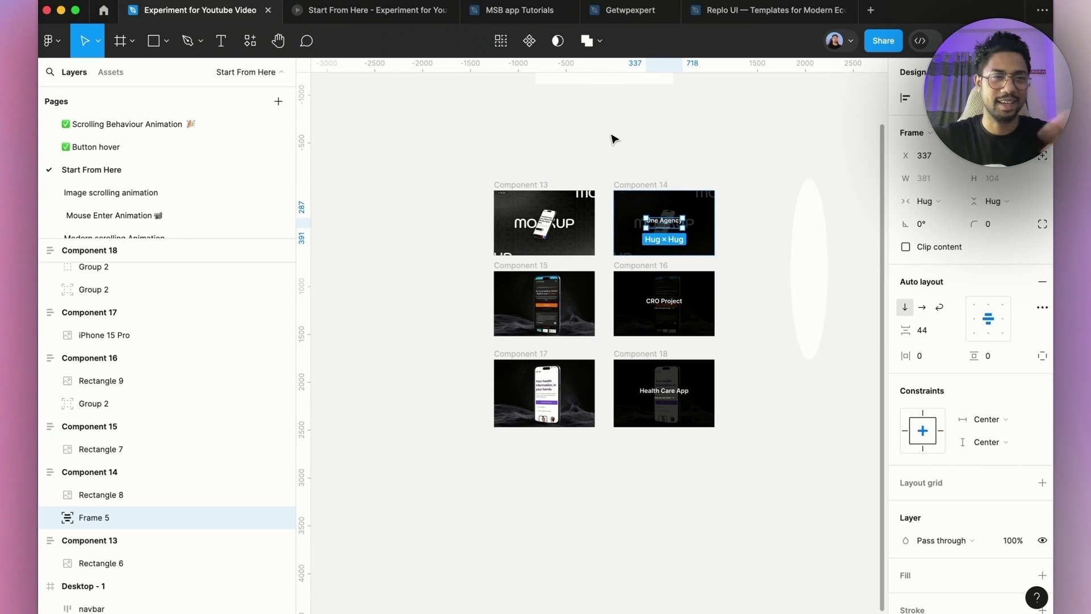
pyautogui.click(694, 124)
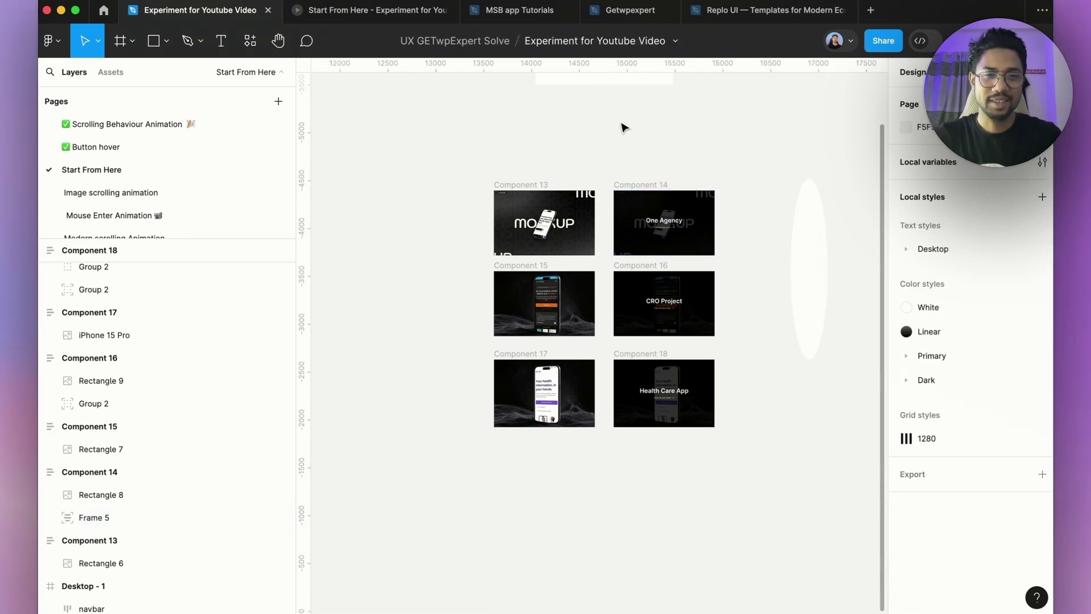
# Step: Combine the Component 13 and Component 14 frames into one component set
pyautogui.click(521, 187)
pyautogui.keyDown('shift'); pyautogui.click(646, 191); pyautogui.keyUp('shift')
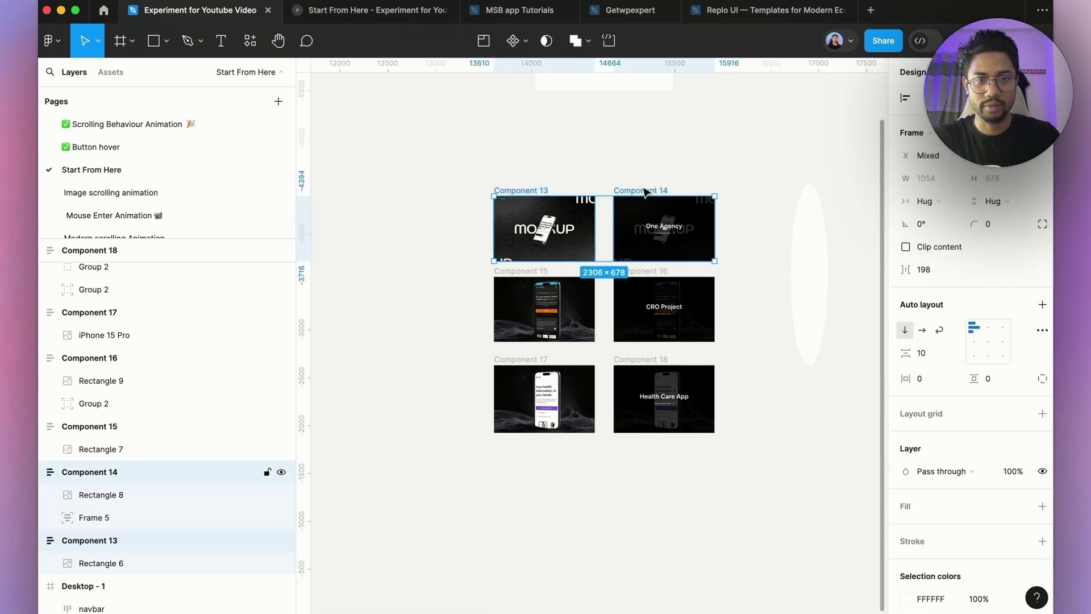
pyautogui.click(517, 40)
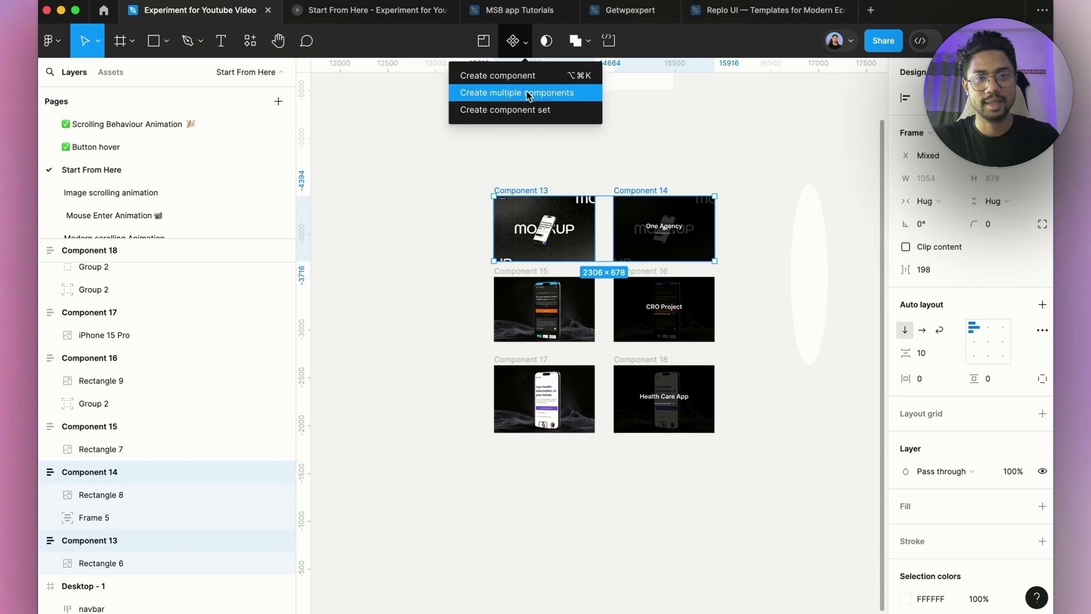
pyautogui.click(505, 109)
# Step: Combine the Component 15 and Component 16 frames into one component set
pyautogui.scroll(-3, 590, 151)
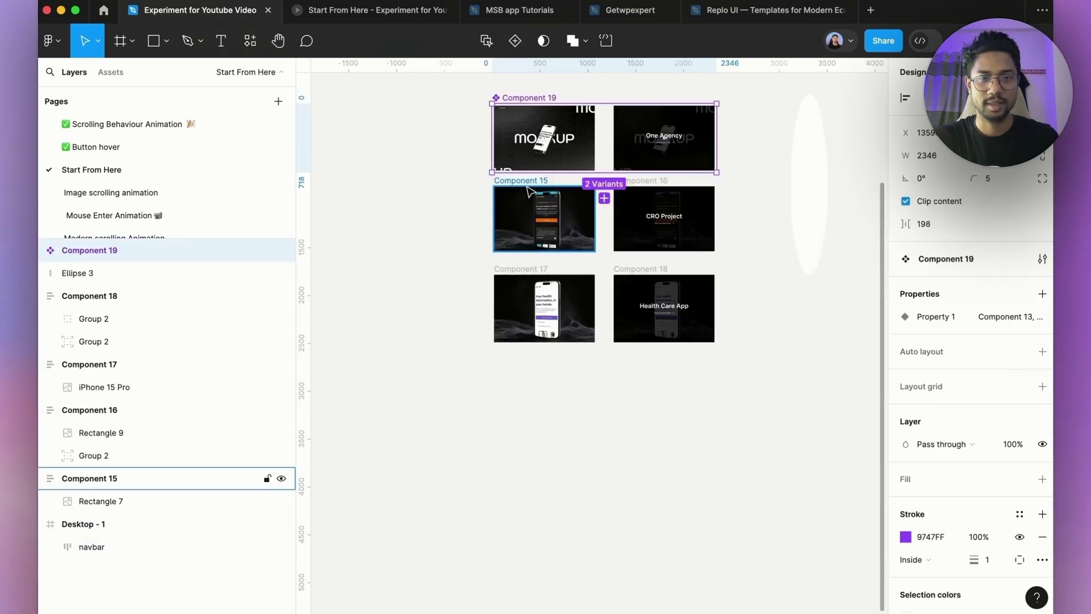
pyautogui.click(522, 182)
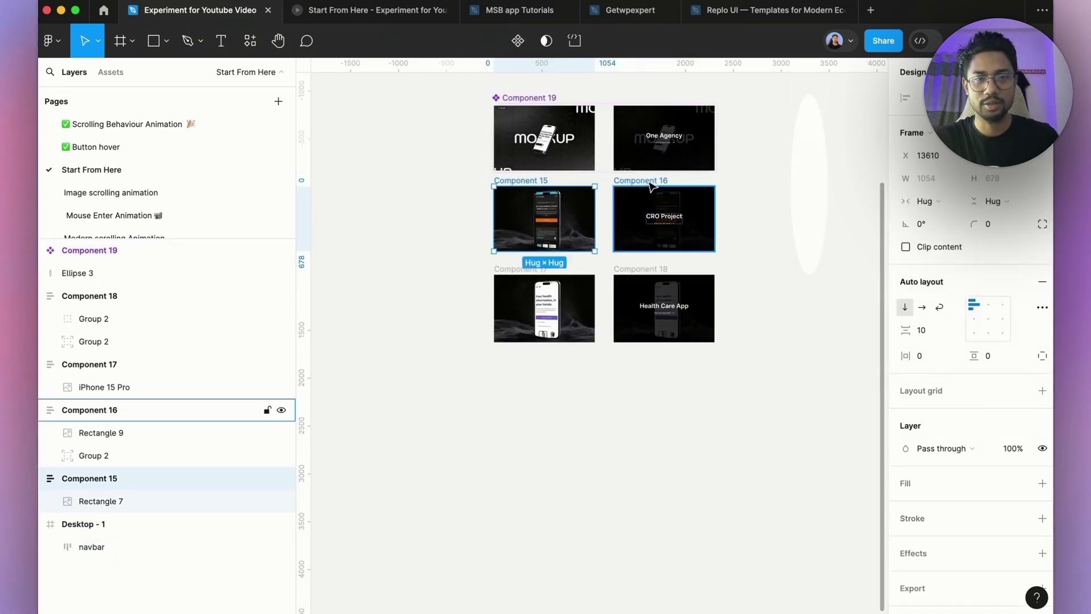
pyautogui.keyDown('shift'); pyautogui.click(651, 187); pyautogui.keyUp('shift')
pyautogui.click(517, 41)
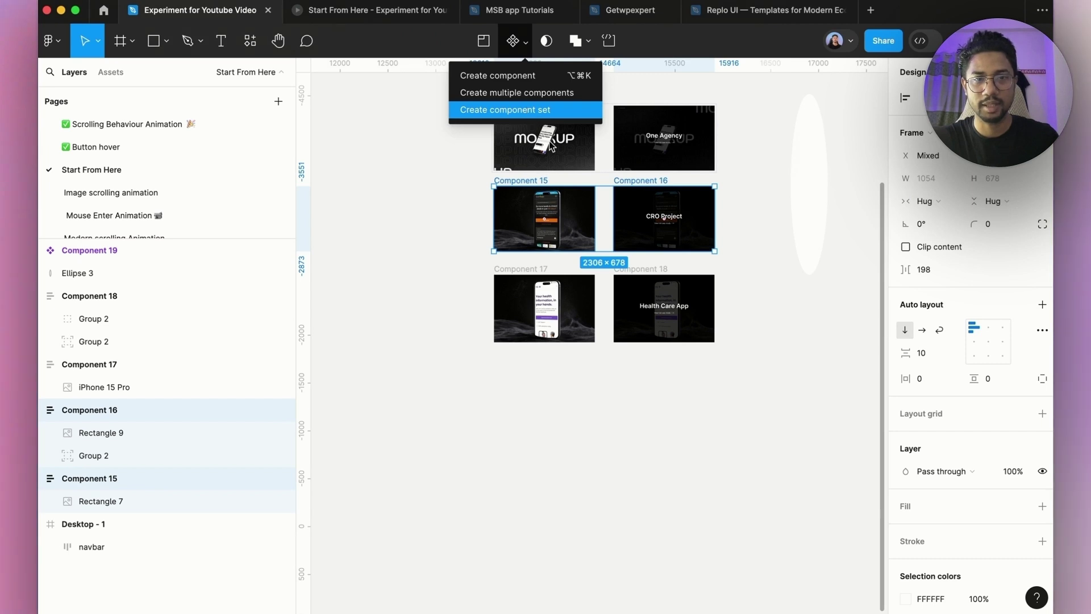
pyautogui.press('Return')
# Step: Combine the Component 17 and Component 18 frames into one component set
pyautogui.click(523, 276)
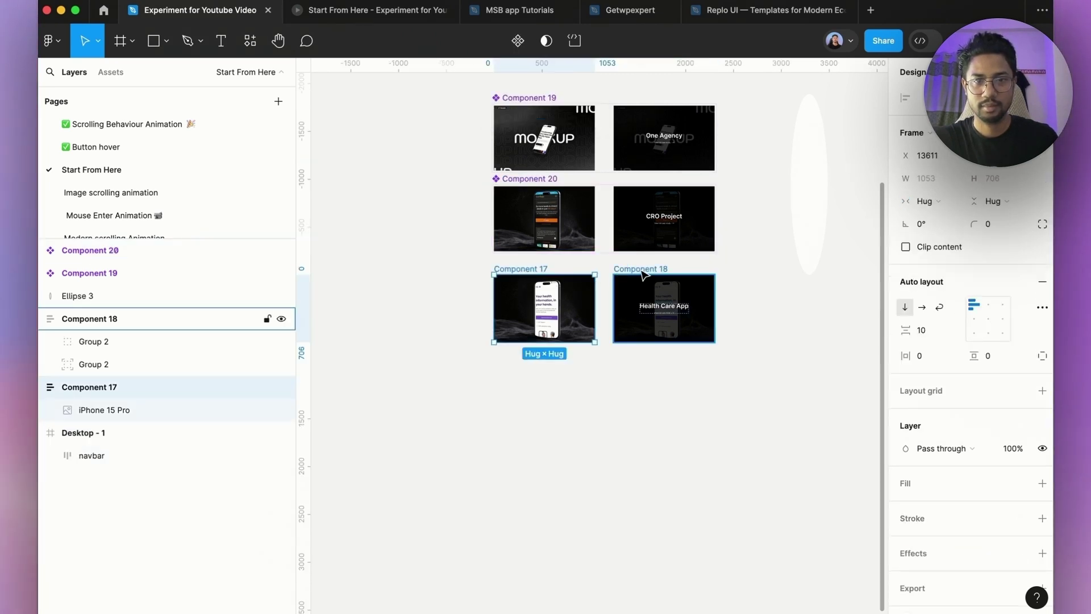
pyautogui.keyDown('shift'); pyautogui.click(644, 275); pyautogui.keyUp('shift')
pyautogui.click(524, 43)
pyautogui.click(526, 108)
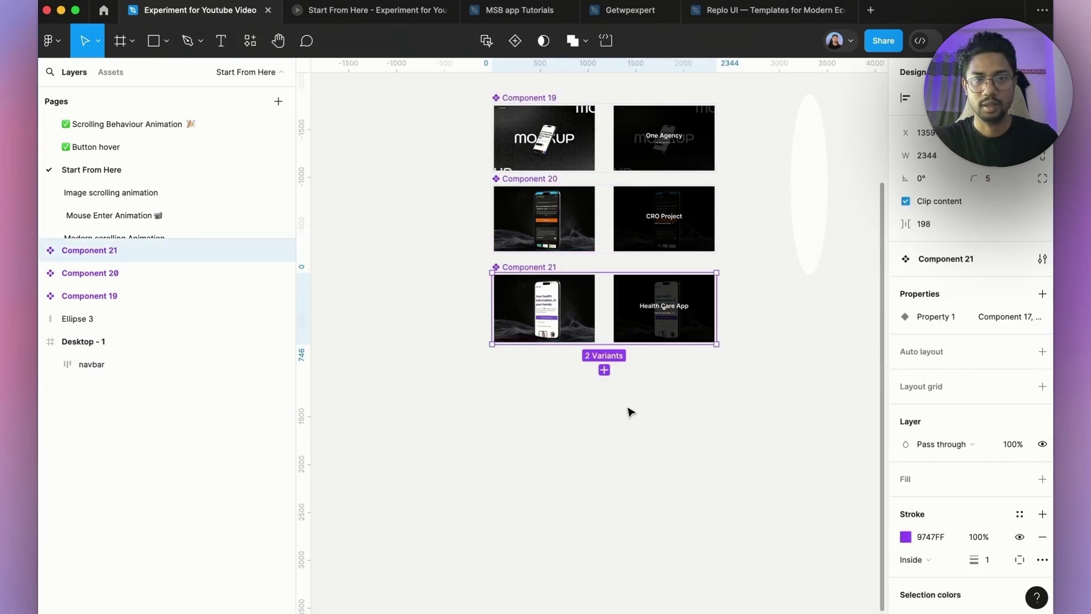
pyautogui.click(628, 403)
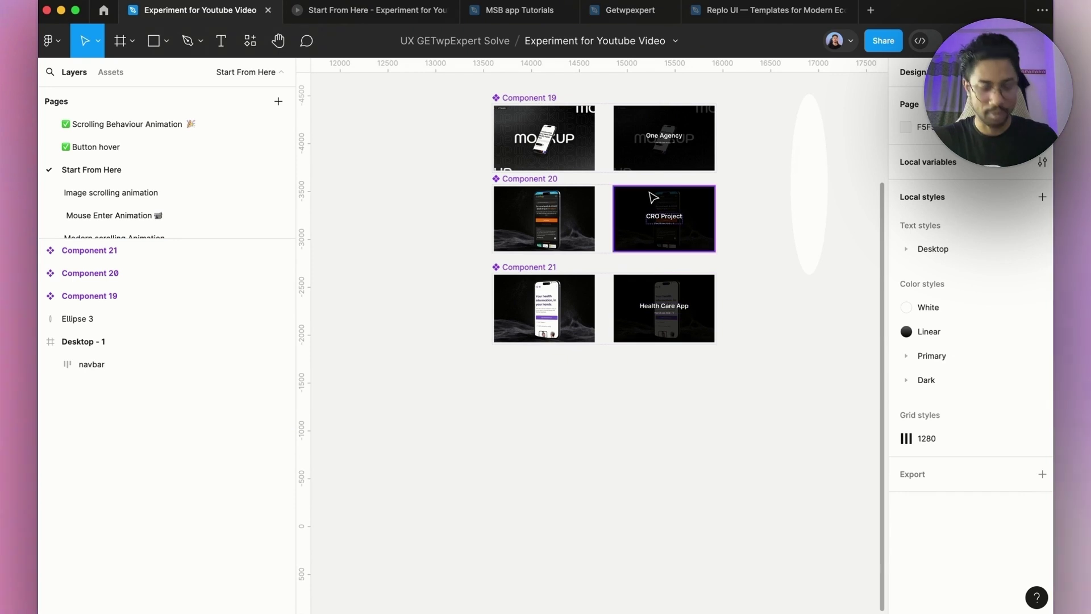
# Step: Add a While hovering interaction that changes the mockup variant in Component 19 to its One Agency variant
pyautogui.scroll(3, 643, 175)
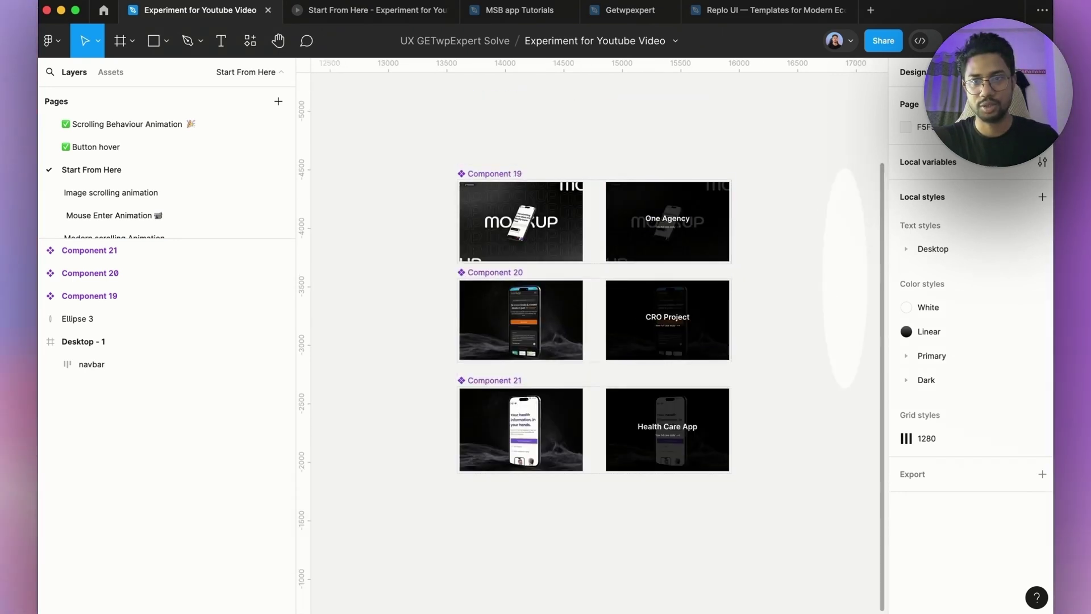
pyautogui.scroll(3, 619, 205)
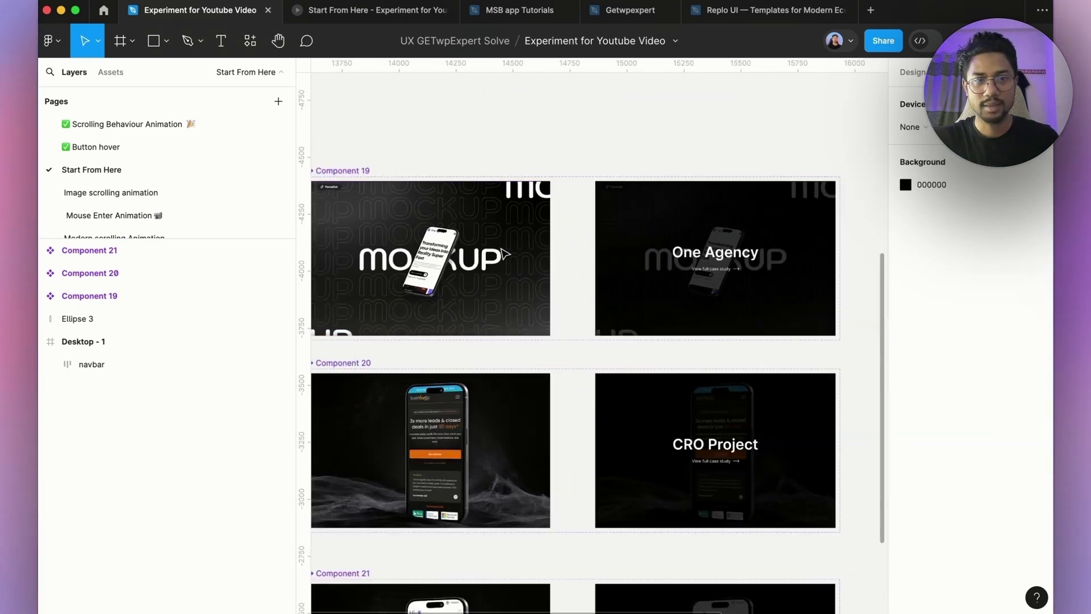
pyautogui.click(547, 263)
pyautogui.moveTo(549, 262); pyautogui.dragTo(603, 273)
pyautogui.click(540, 296)
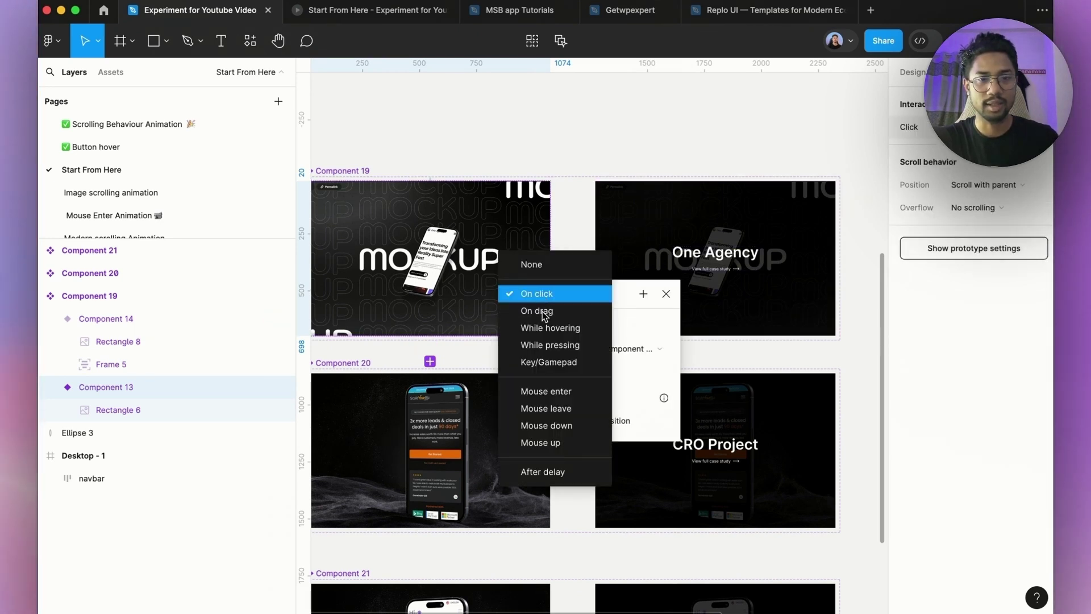
pyautogui.click(559, 330)
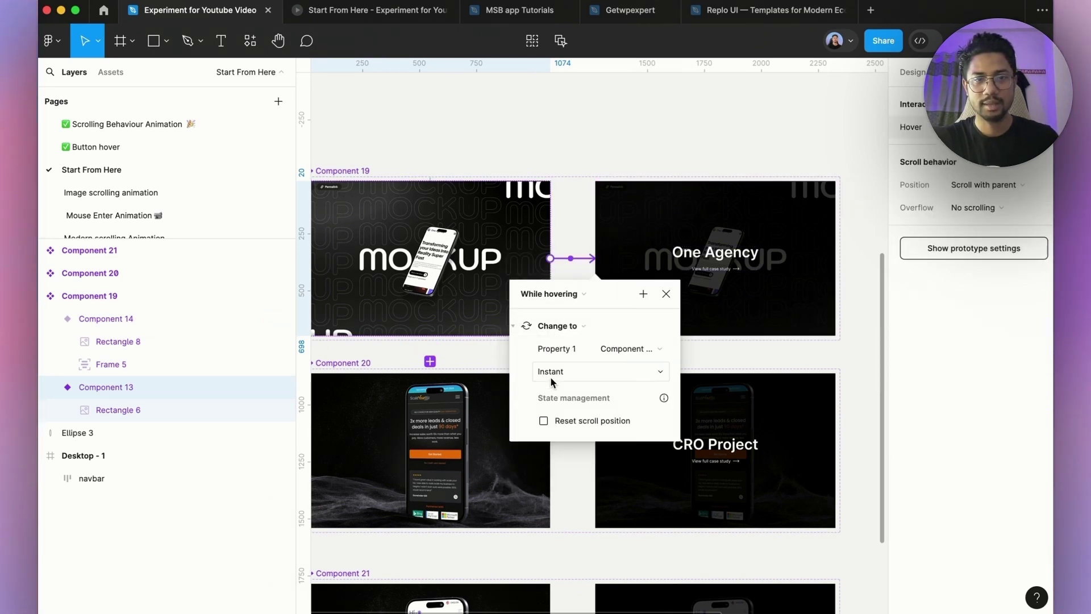
pyautogui.click(666, 293)
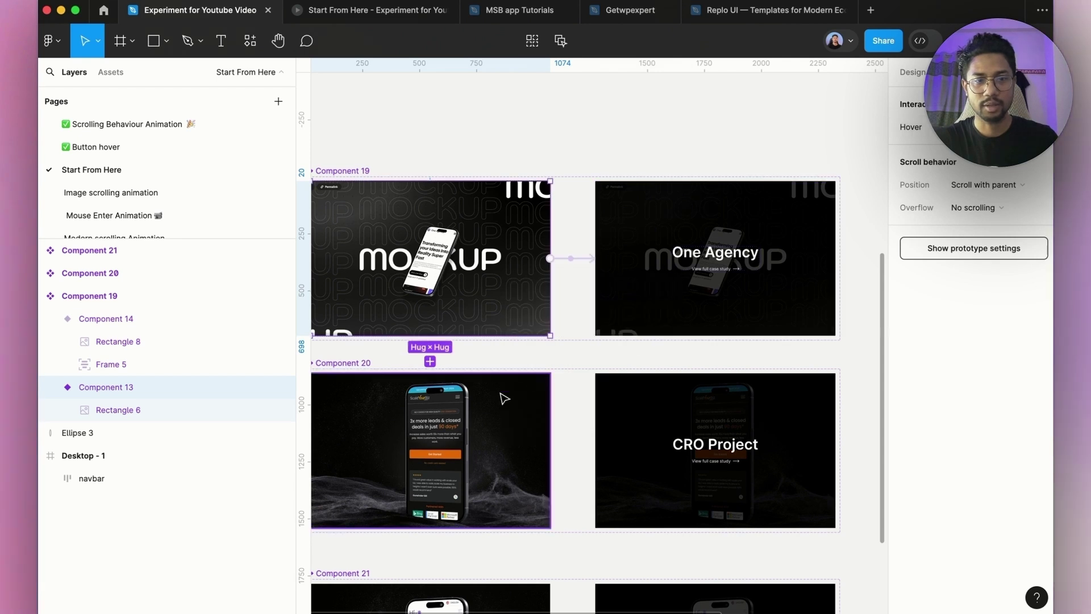
# Step: Add a While hovering interaction that changes the phone image variant in Component 20 to its CRO Project variant
pyautogui.click(504, 399)
pyautogui.moveTo(630, 467); pyautogui.dragTo(646, 463)
pyautogui.click(556, 487)
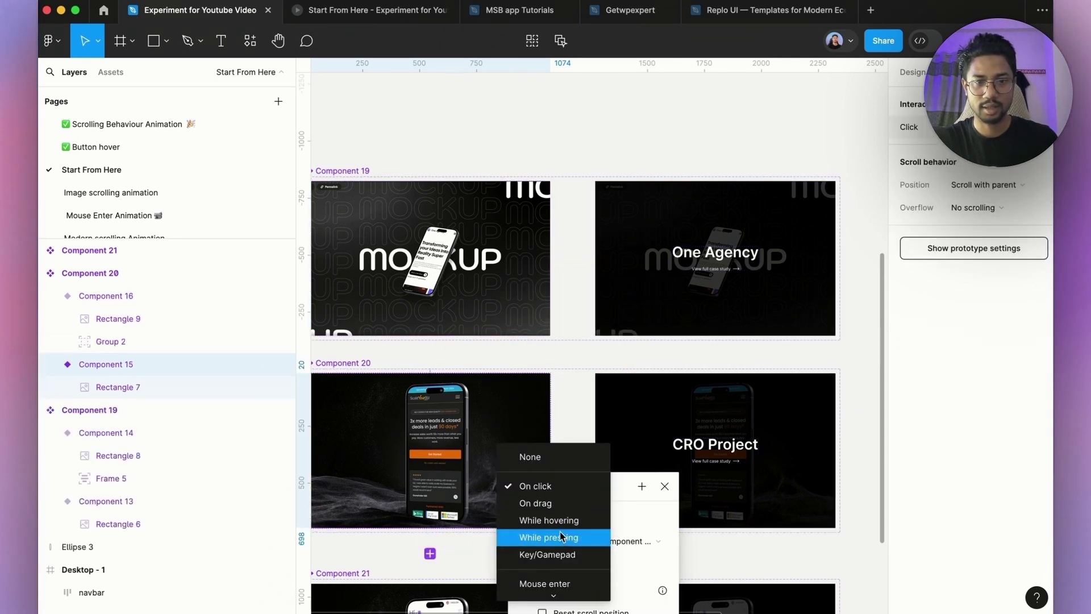
pyautogui.click(549, 520)
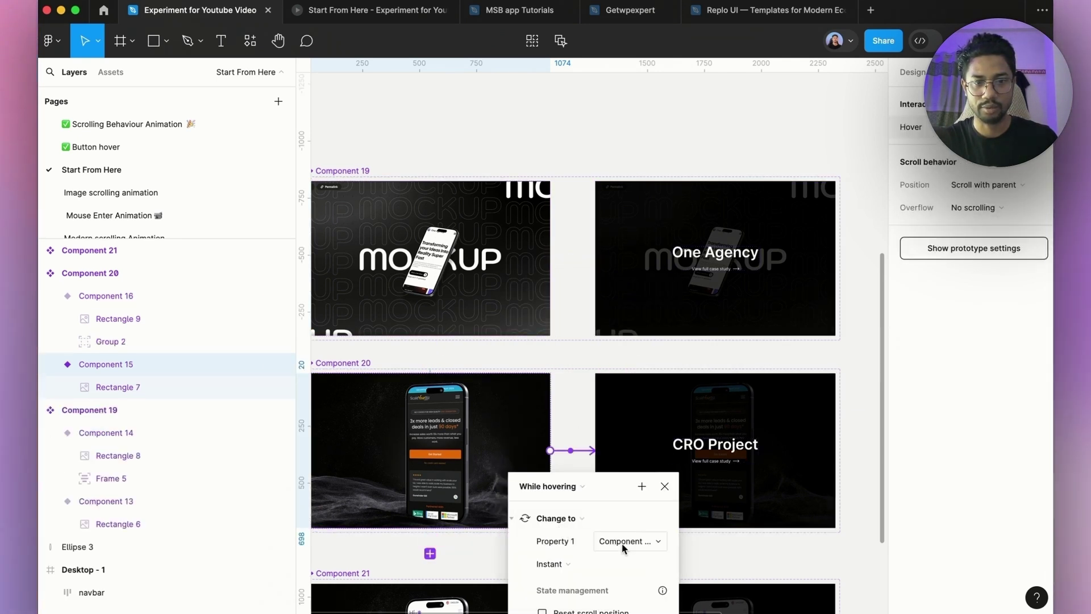
pyautogui.click(664, 487)
# Step: Place an instance of the default variant of Component 19, 20 and 21 on the empty canvas beside Desktop - 1
pyautogui.hotkey('shift', '1')
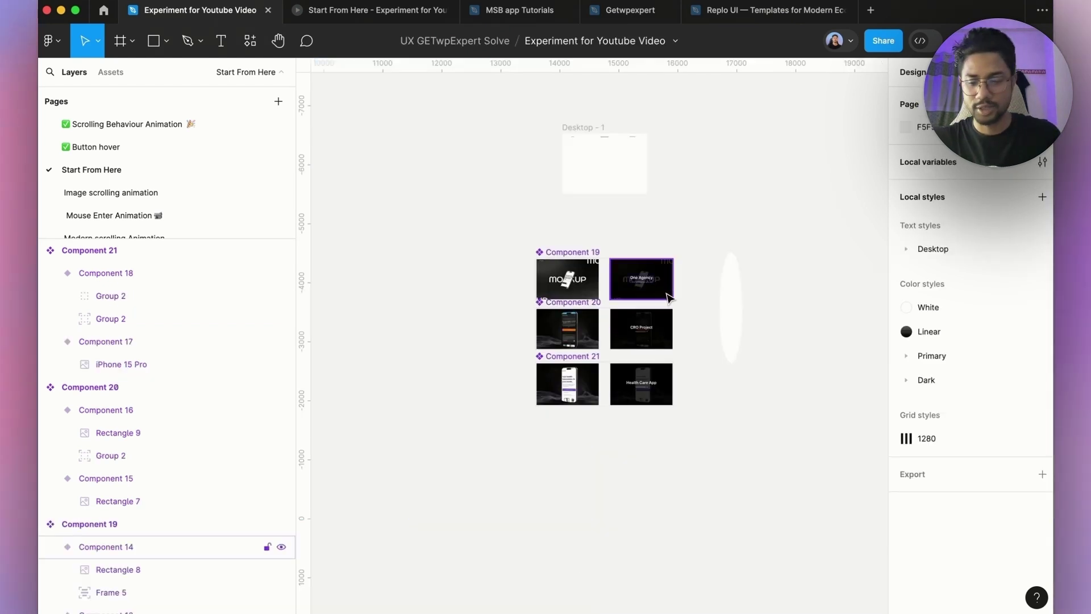
pyautogui.click(578, 286)
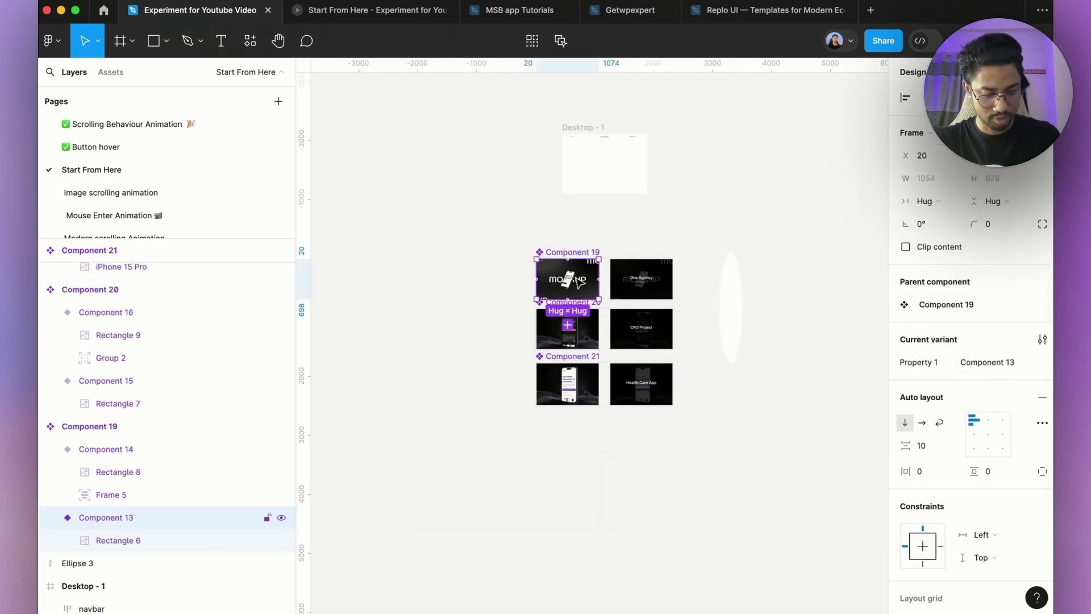
pyautogui.moveTo(602, 277); pyautogui.dragTo(779, 131)
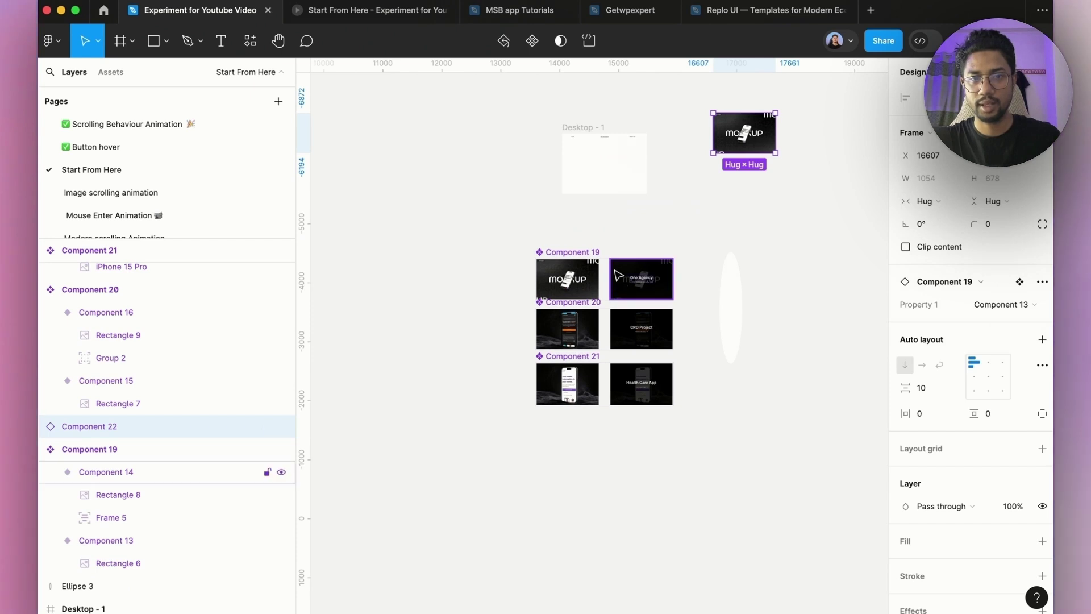
pyautogui.moveTo(559, 345); pyautogui.dragTo(741, 200)
pyautogui.moveTo(580, 377); pyautogui.dragTo(798, 240)
# Step: Wrap the three component instances in a vertical auto layout frame with a spacing of 20
pyautogui.click(699, 123)
pyautogui.moveTo(697, 109); pyautogui.dragTo(814, 233)
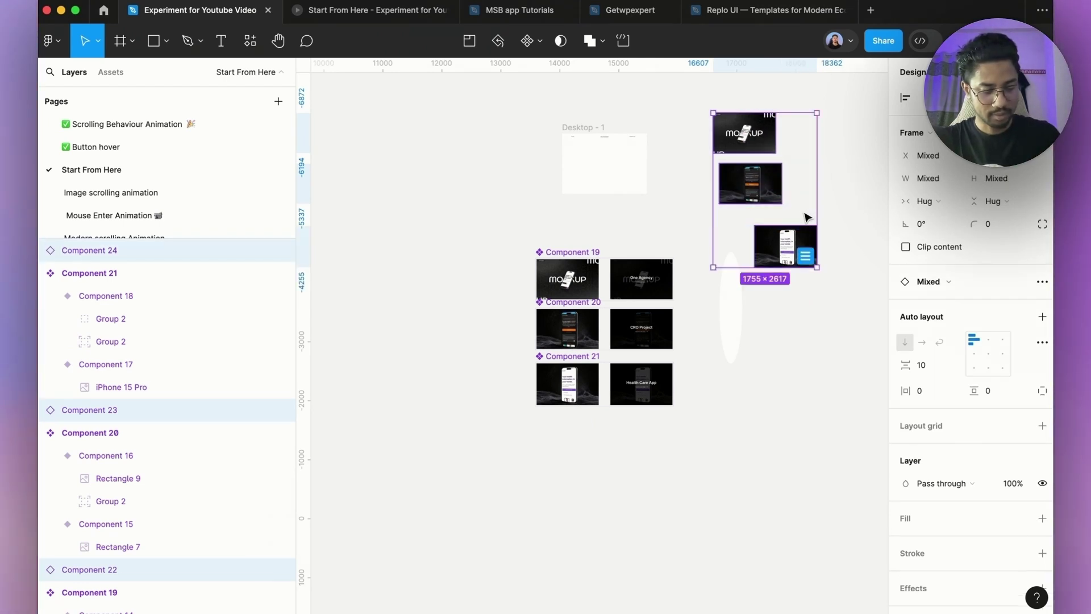
pyautogui.hotkey('shift', 'a')
pyautogui.click(934, 336)
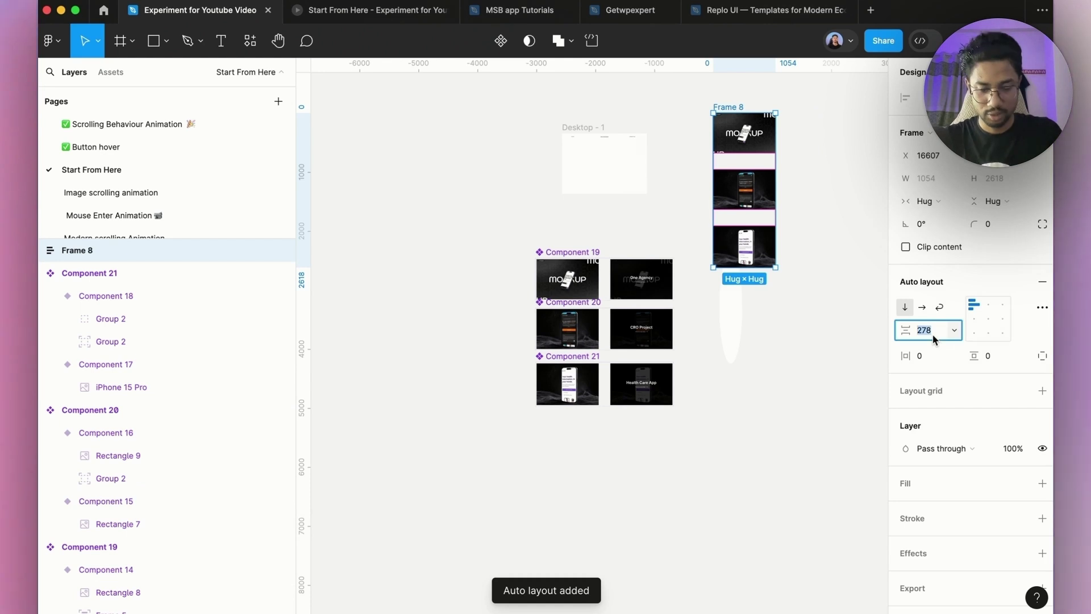
pyautogui.write('20')
pyautogui.press('Return')
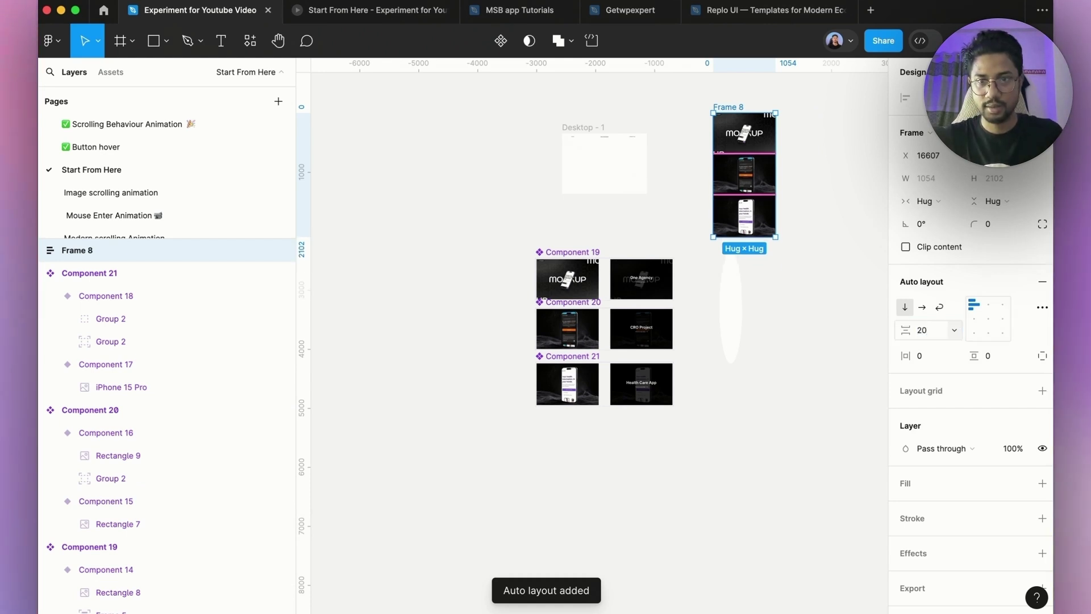
# Step: Cut the auto layout frame with the three instances and paste it into the Desktop - 1 frame
pyautogui.click(828, 186)
pyautogui.click(727, 108)
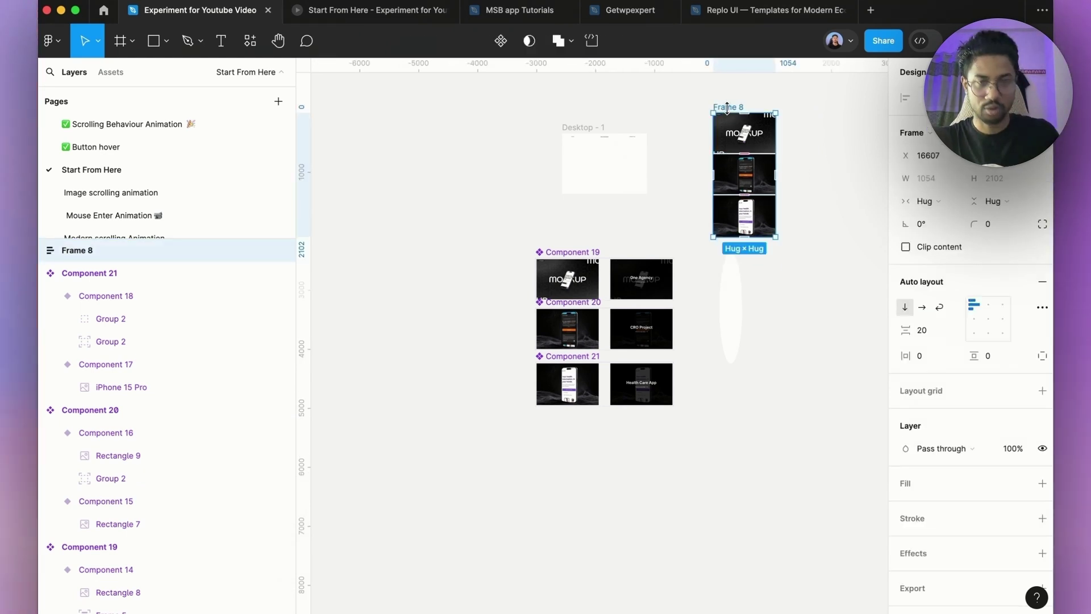
pyautogui.press('Delete')
pyautogui.click(595, 134)
pyautogui.hotkey('ctrl', 'v')
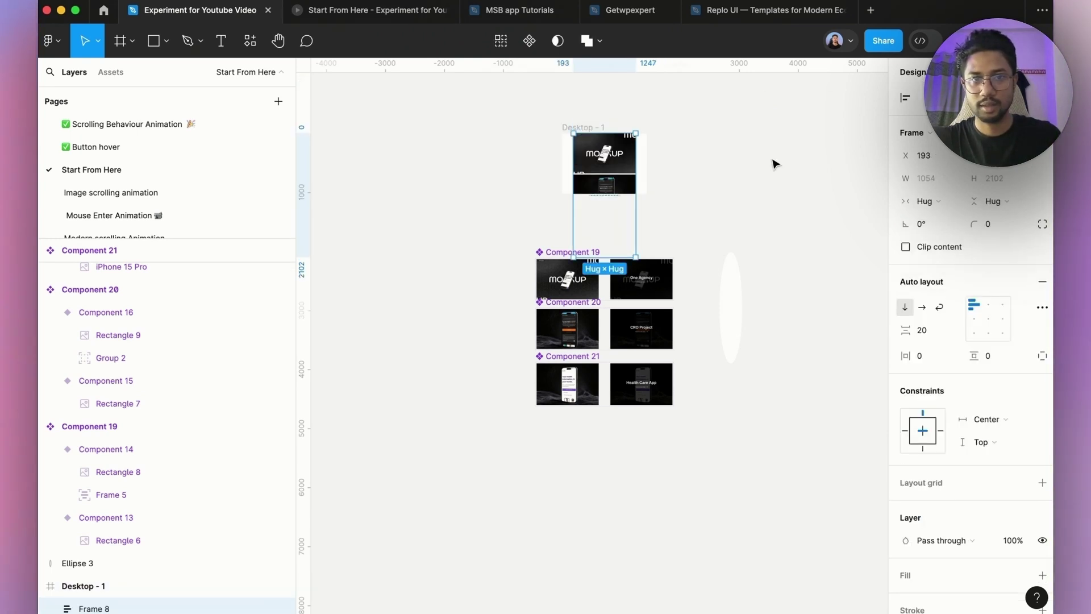
# Step: Move the stacked image frame below the navbar in Desktop - 1, to about X 182, Y 179
pyautogui.scroll(5, 624, 133)
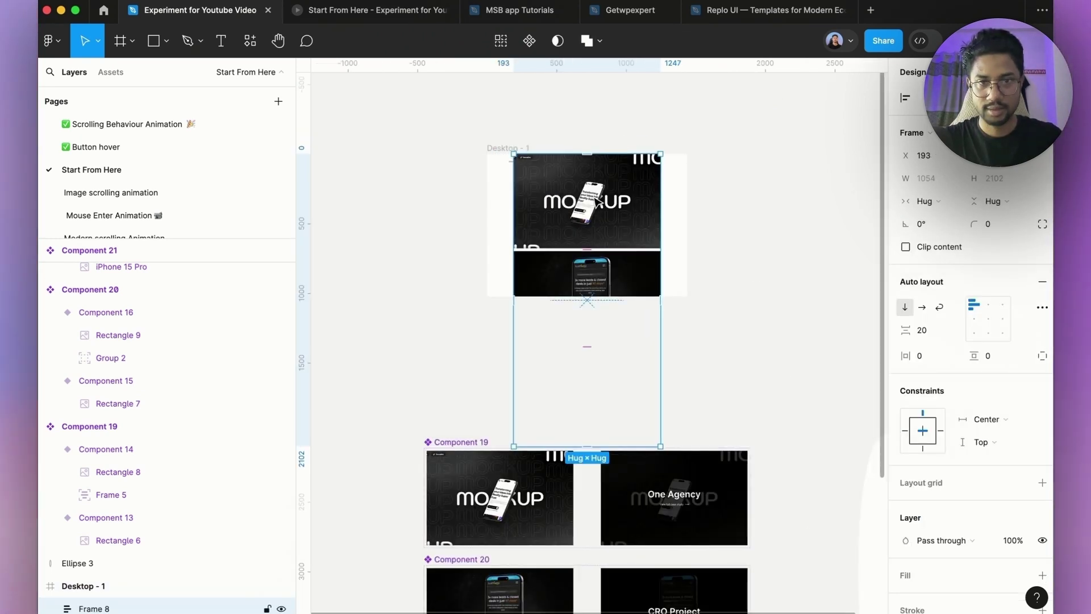
pyautogui.click(675, 261)
pyautogui.click(597, 221)
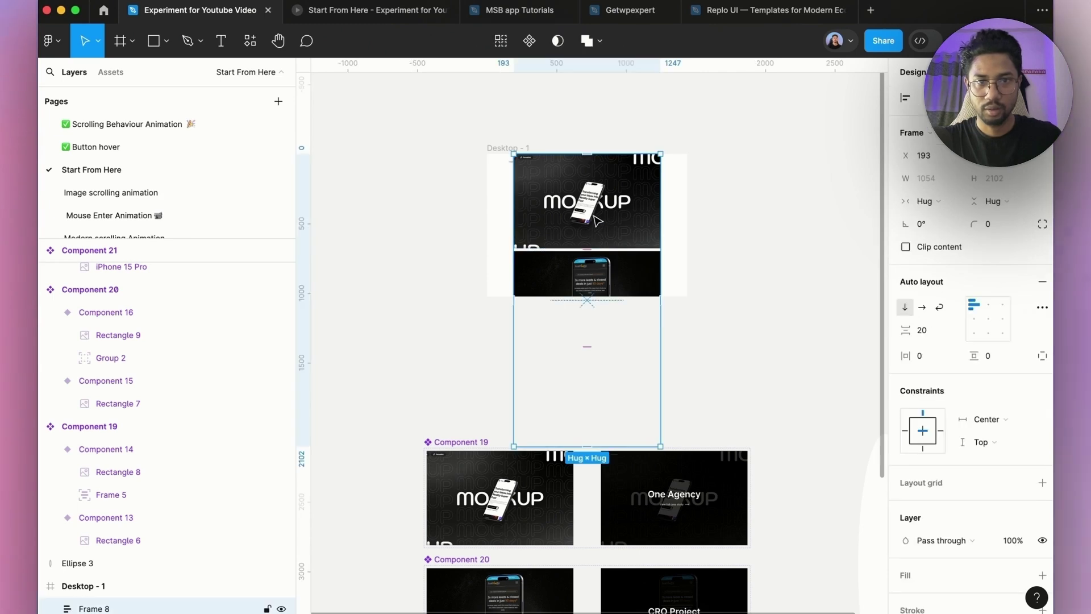
pyautogui.moveTo(598, 221); pyautogui.dragTo(596, 246)
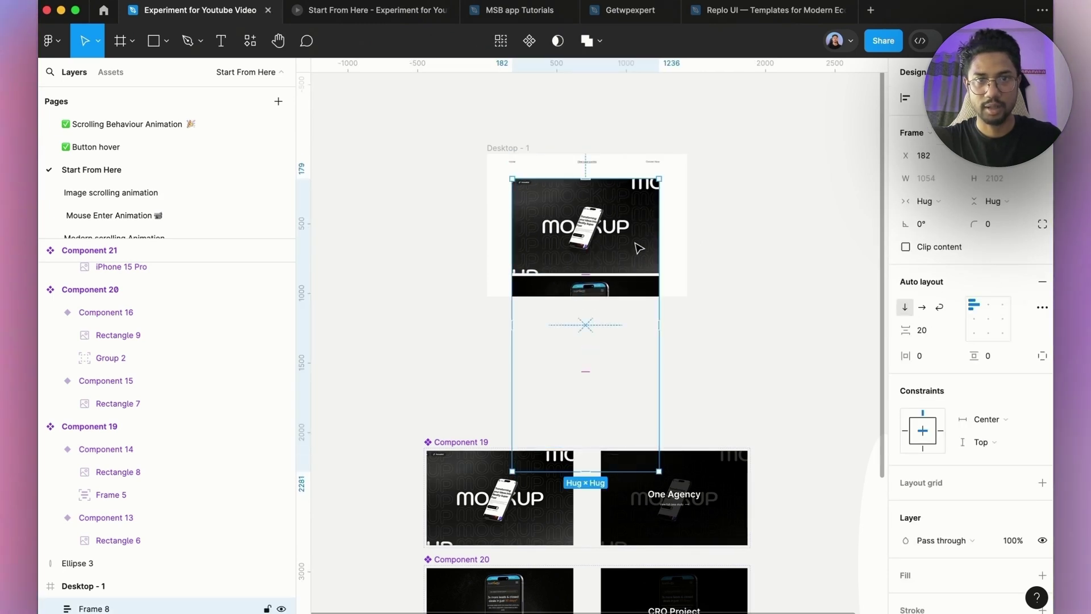
pyautogui.click(767, 218)
pyautogui.scroll(-10, 768, 218)
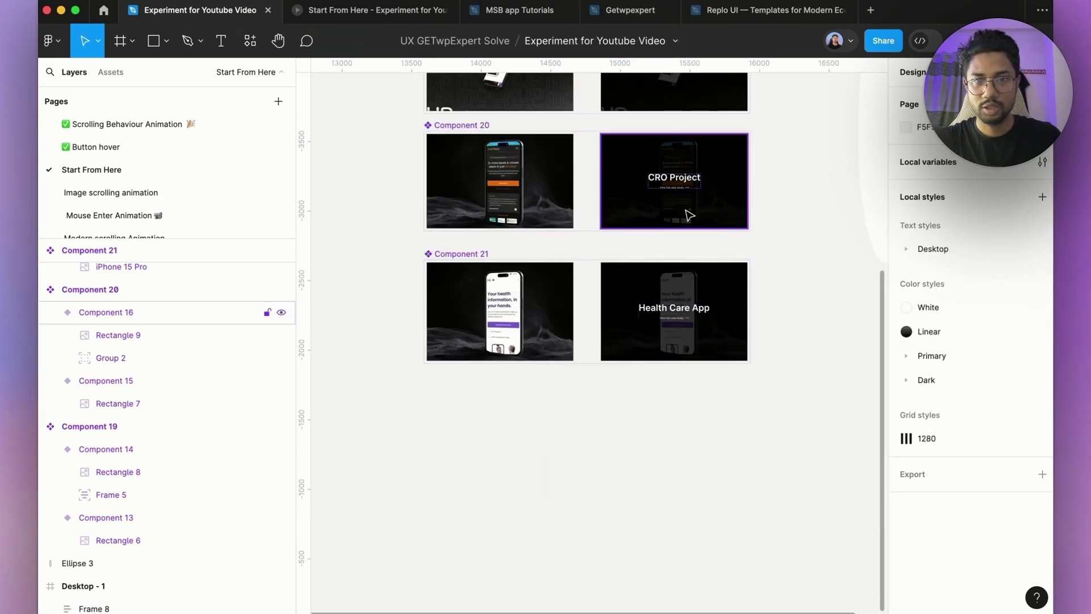
pyautogui.scroll(-5, 526, 254)
pyautogui.scroll(5, 509, 166)
# Step: Shorten the stacked image frame in Desktop - 1 to a fixed height of 845, ending near the page's lower edge
pyautogui.click(501, 200)
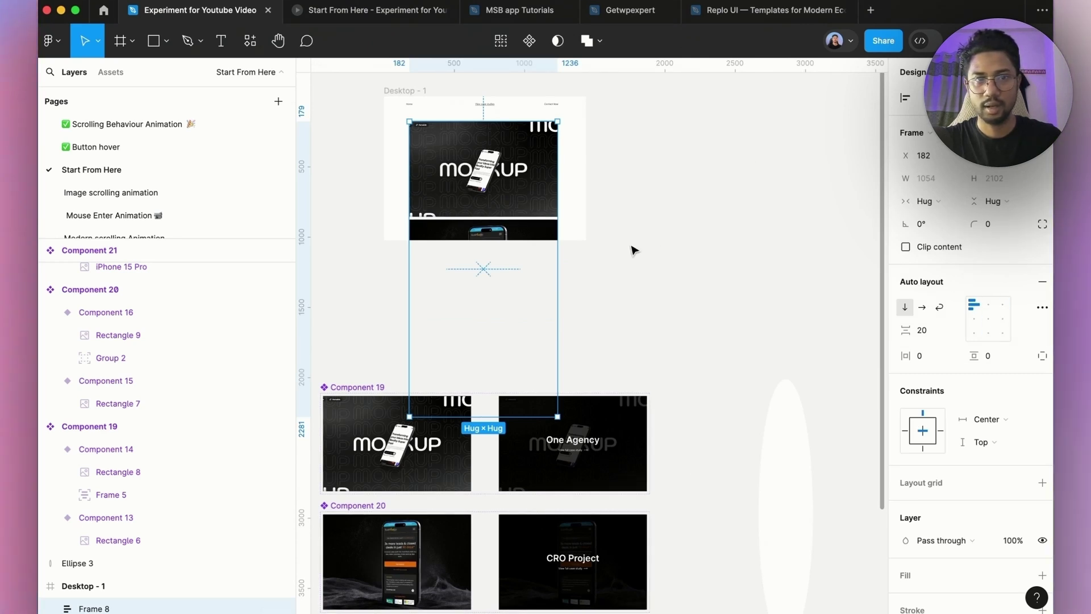
pyautogui.moveTo(489, 419); pyautogui.dragTo(494, 345)
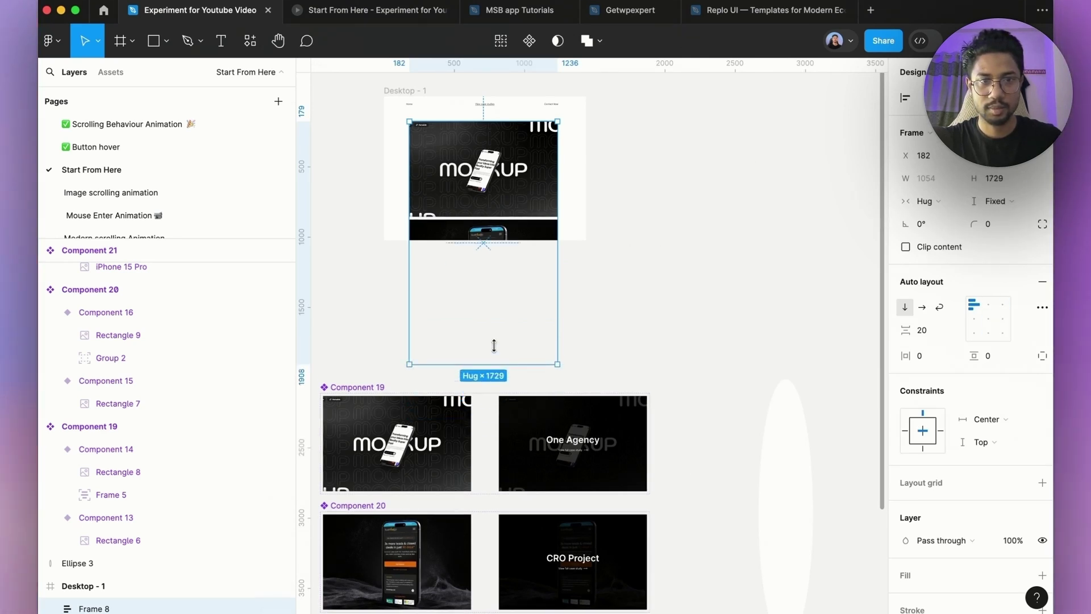
pyautogui.moveTo(488, 278); pyautogui.dragTo(485, 256)
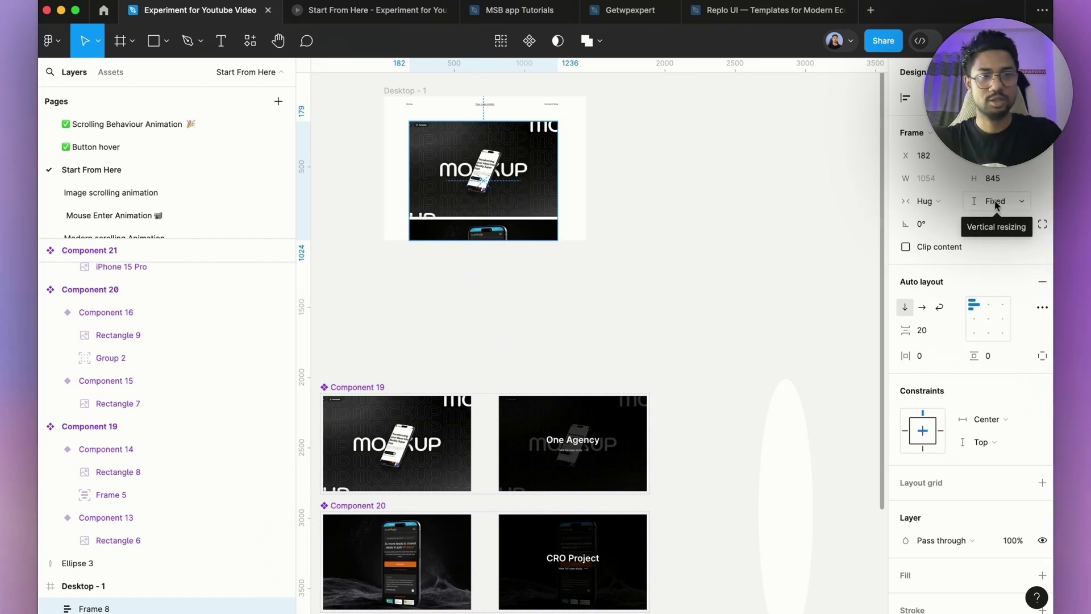
pyautogui.scroll(-3, 701, 247)
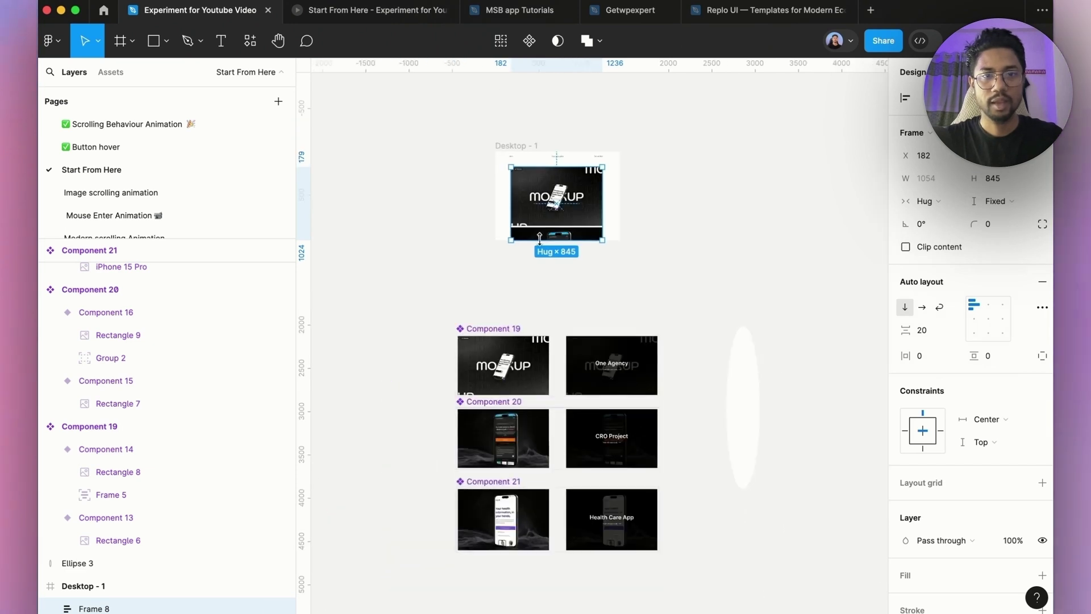
pyautogui.scroll(5, 522, 208)
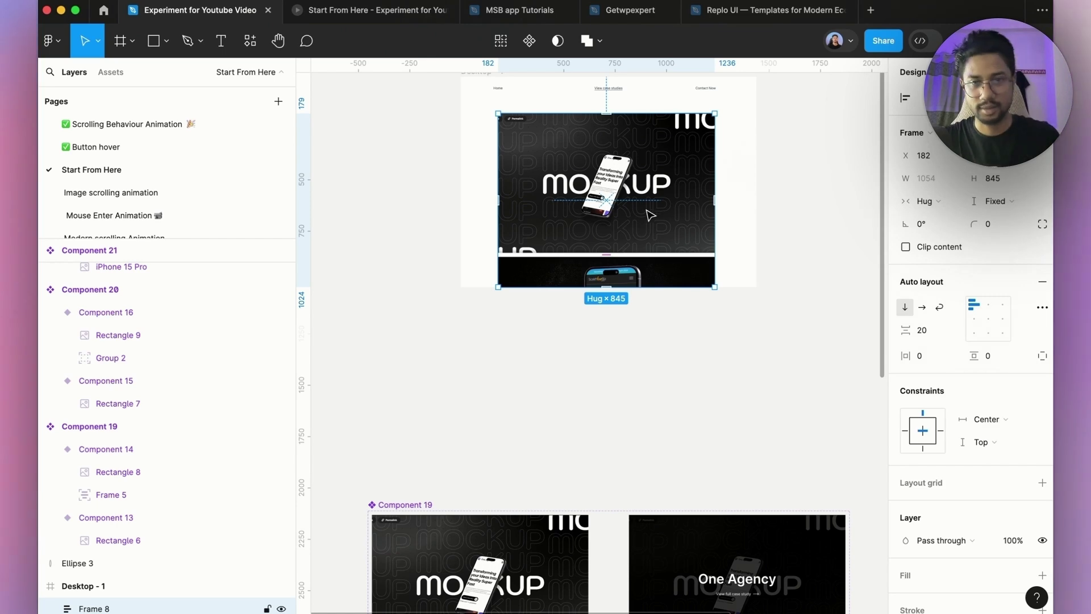
# Step: Copy the tall white ellipse from the canvas and paste it into the Desktop - 1 frame
pyautogui.scroll(-3, 500, 148)
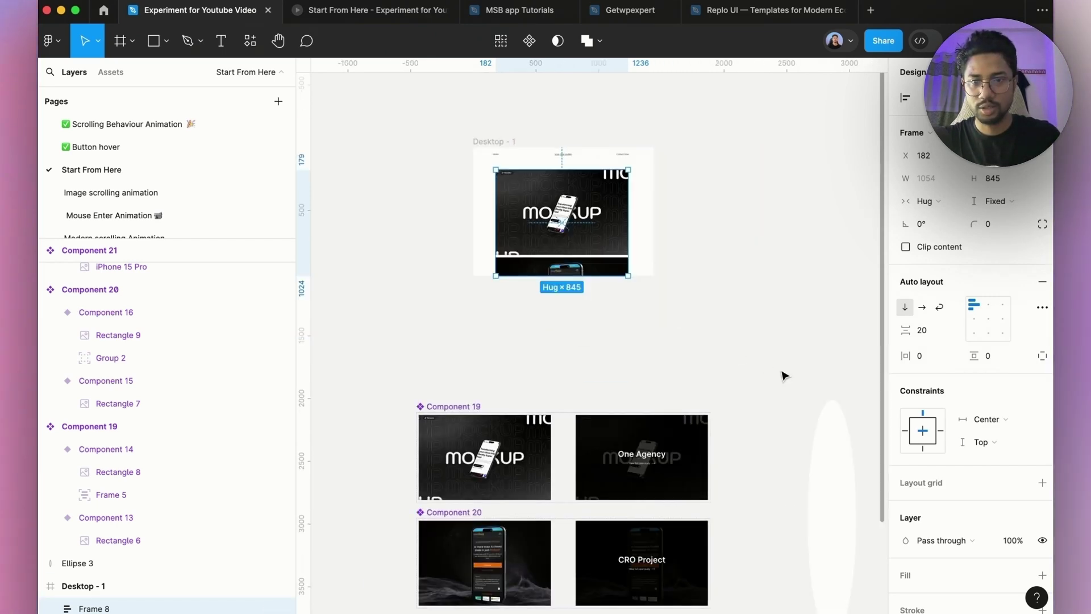
pyautogui.click(828, 447)
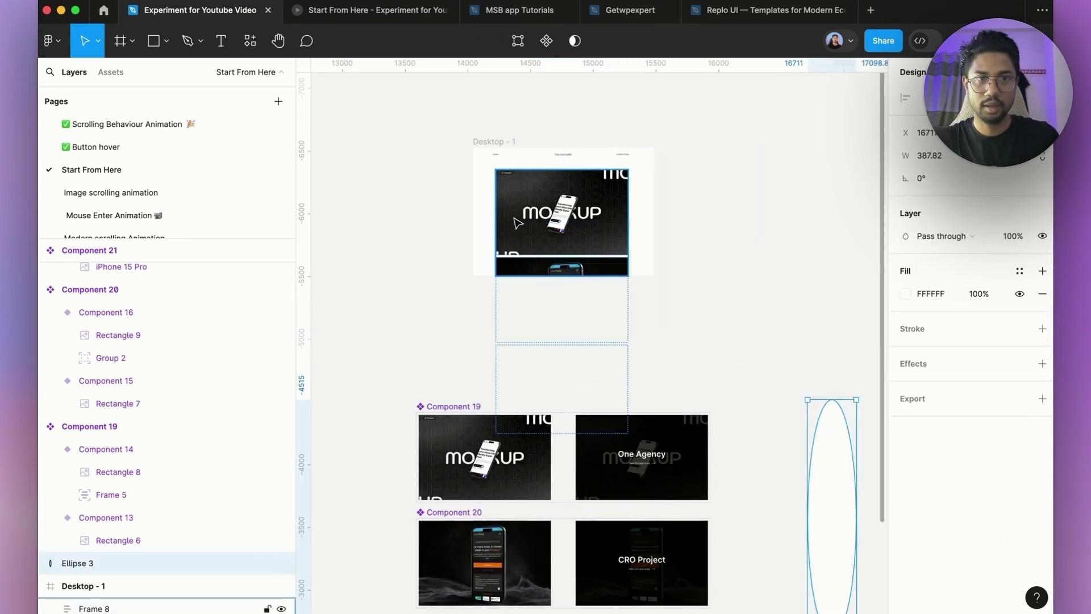
pyautogui.hotkey('ctrl', 'c')
pyautogui.click(482, 141)
pyautogui.hotkey('ctrl', 'v')
pyautogui.scroll(5, 641, 210)
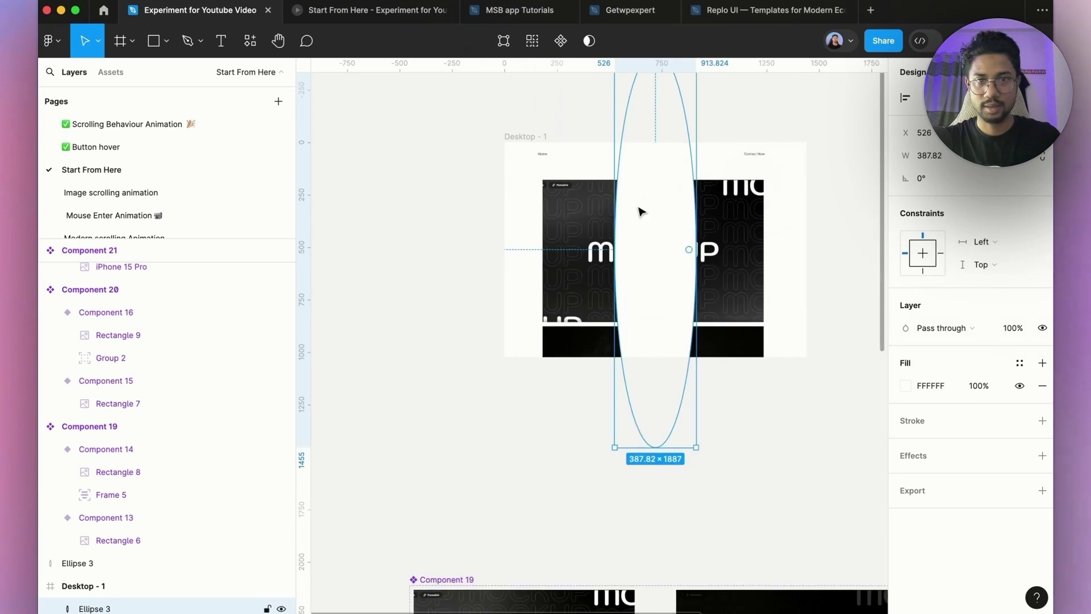
# Step: Move the ellipse over the images' left edge at X -173, then cut and re-paste it inside Desktop - 1
pyautogui.moveTo(641, 210); pyautogui.dragTo(517, 245)
pyautogui.scroll(8, 515, 224)
pyautogui.press('super+x')
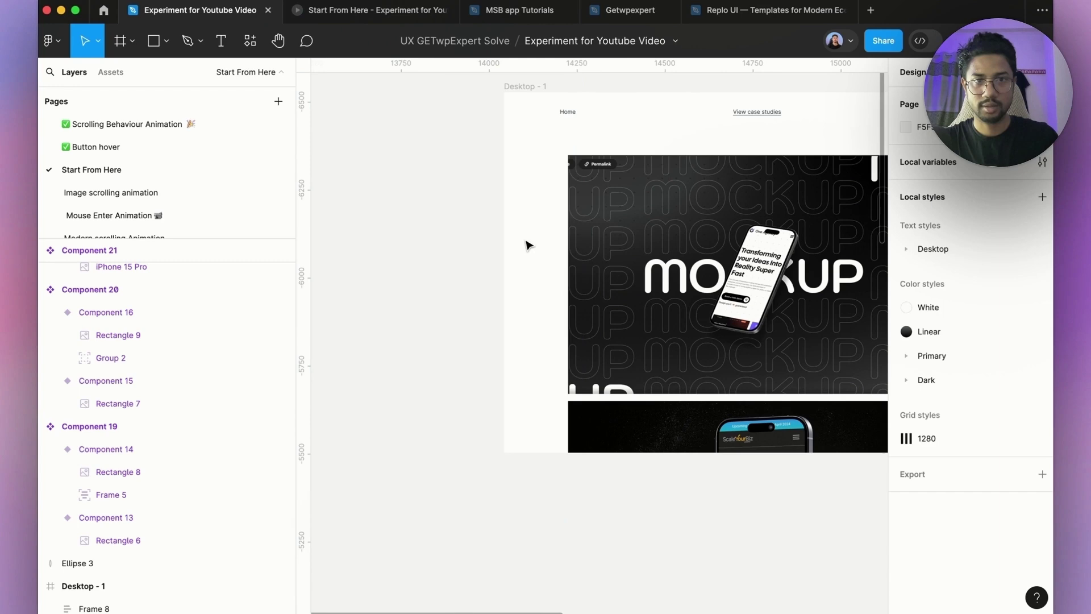
pyautogui.click(524, 87)
pyautogui.press('super+v')
pyautogui.scroll(-5, 508, 219)
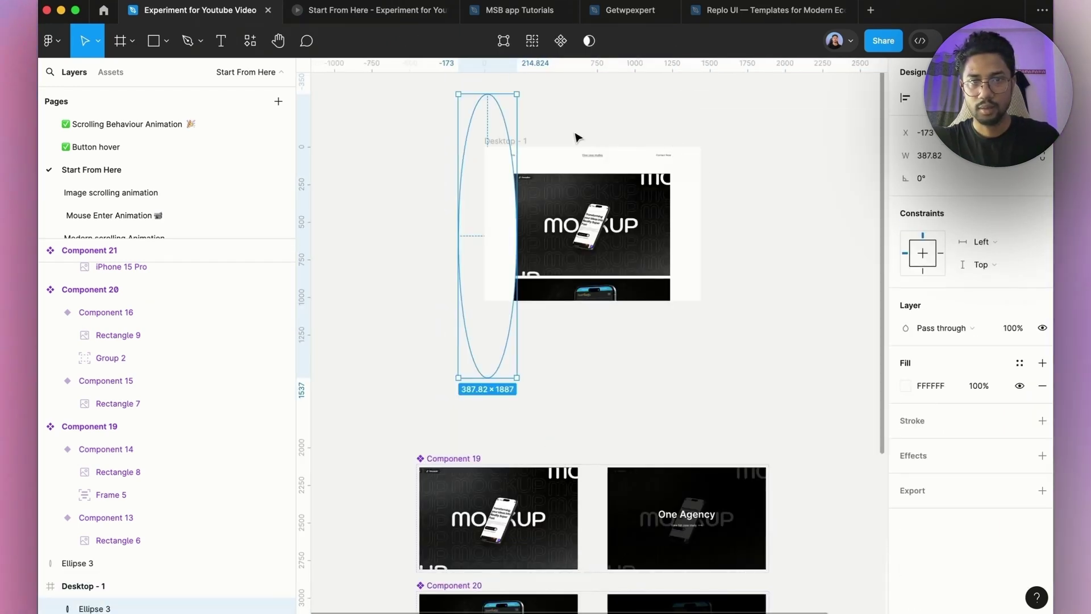
# Step: Paste a second ellipse into Desktop - 1, align it right and shift it to X 1212 over the images' right edge
pyautogui.click(531, 141)
pyautogui.click(517, 142)
pyautogui.press('super+v')
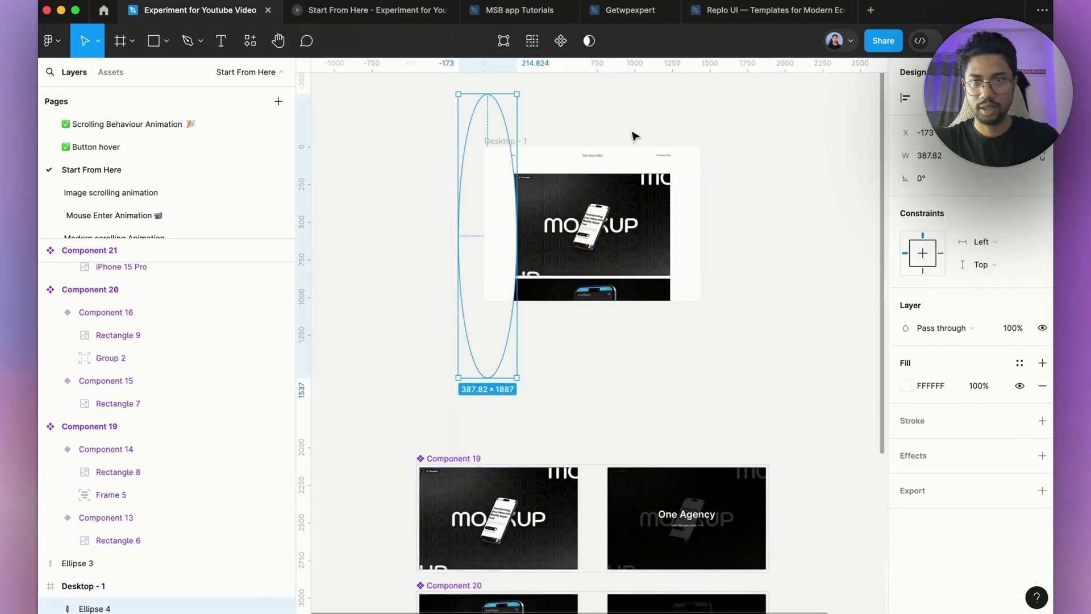
pyautogui.hotkey('alt', 'd')
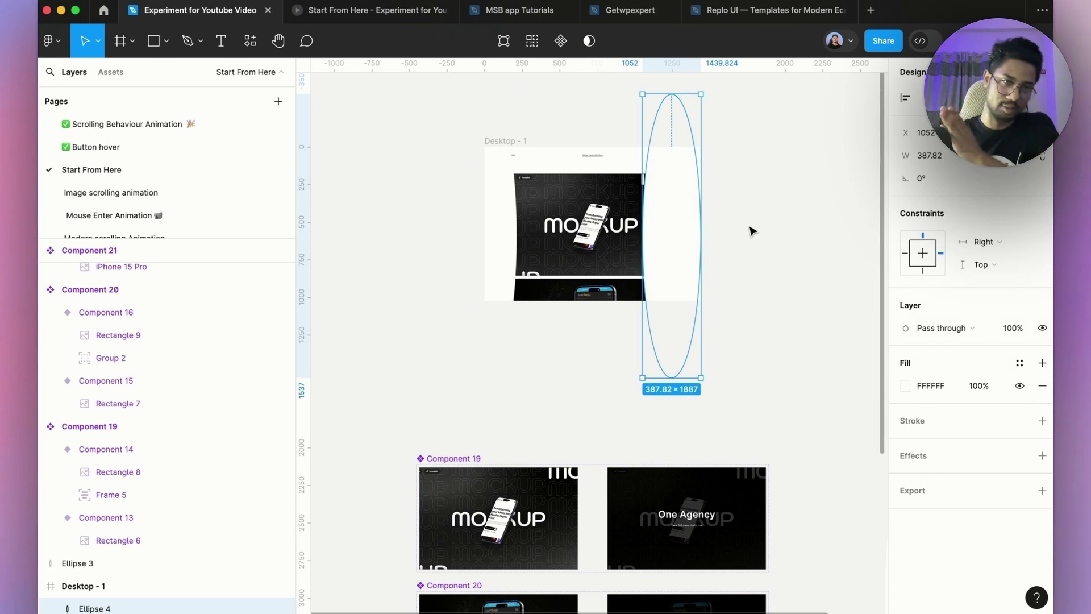
pyautogui.scroll(3, 663, 246)
pyautogui.moveTo(663, 247); pyautogui.dragTo(699, 228)
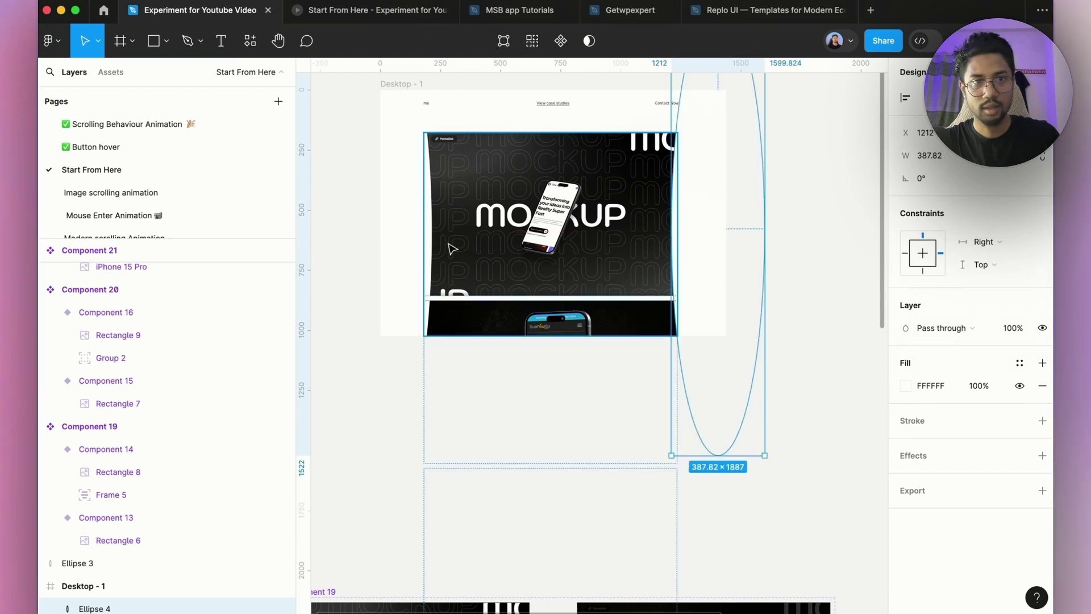
# Step: Nudge the left ellipse outward to about X -184 so its curve matches the right one
pyautogui.click(413, 213)
pyautogui.moveTo(409, 214); pyautogui.dragTo(405, 212)
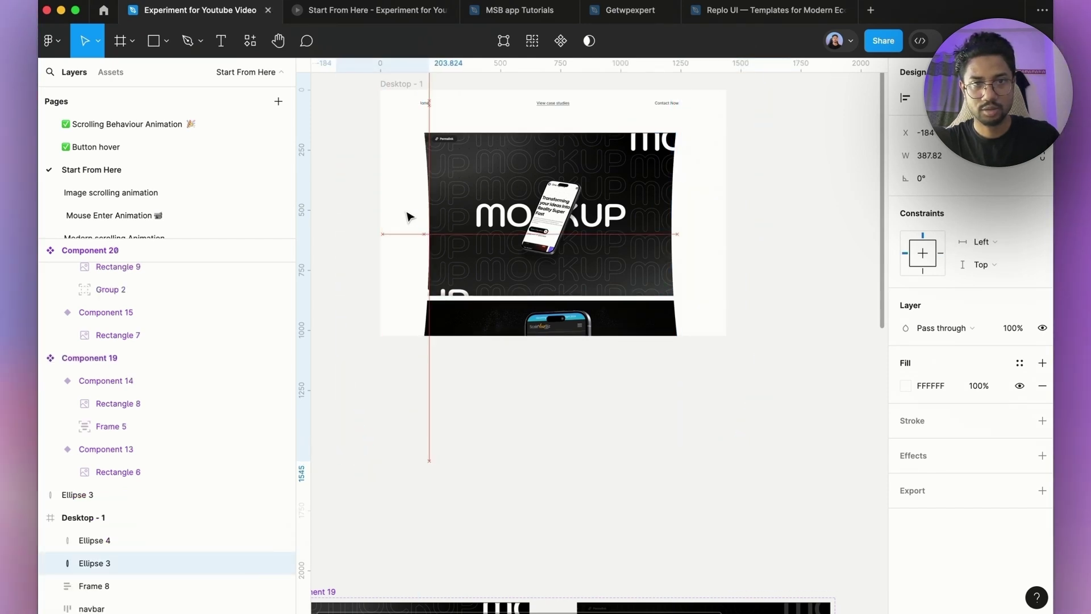
pyautogui.click(690, 250)
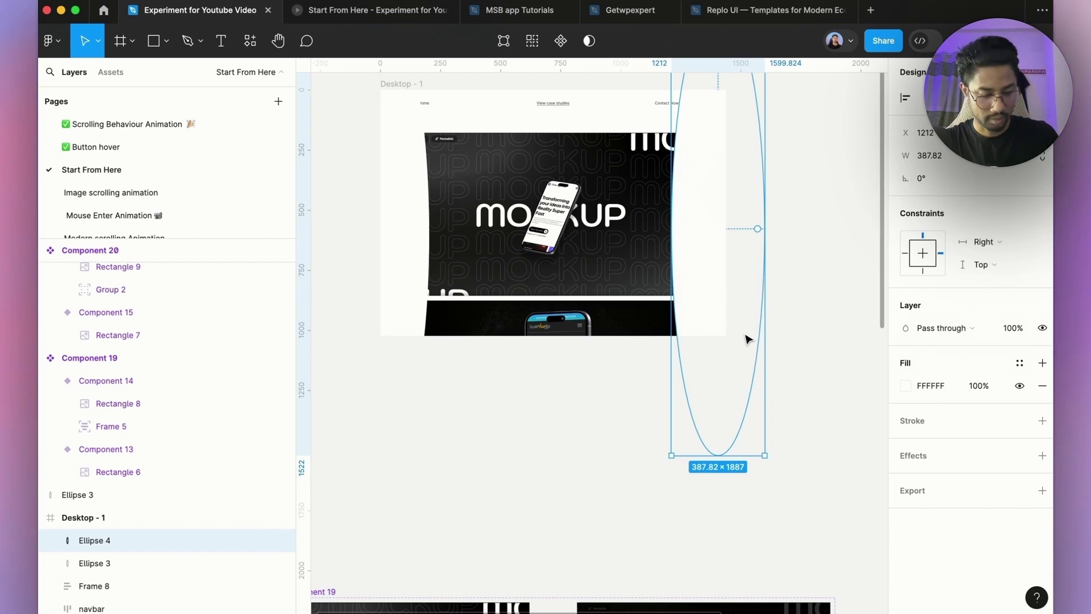
pyautogui.click(527, 424)
pyautogui.scroll(2, 477, 295)
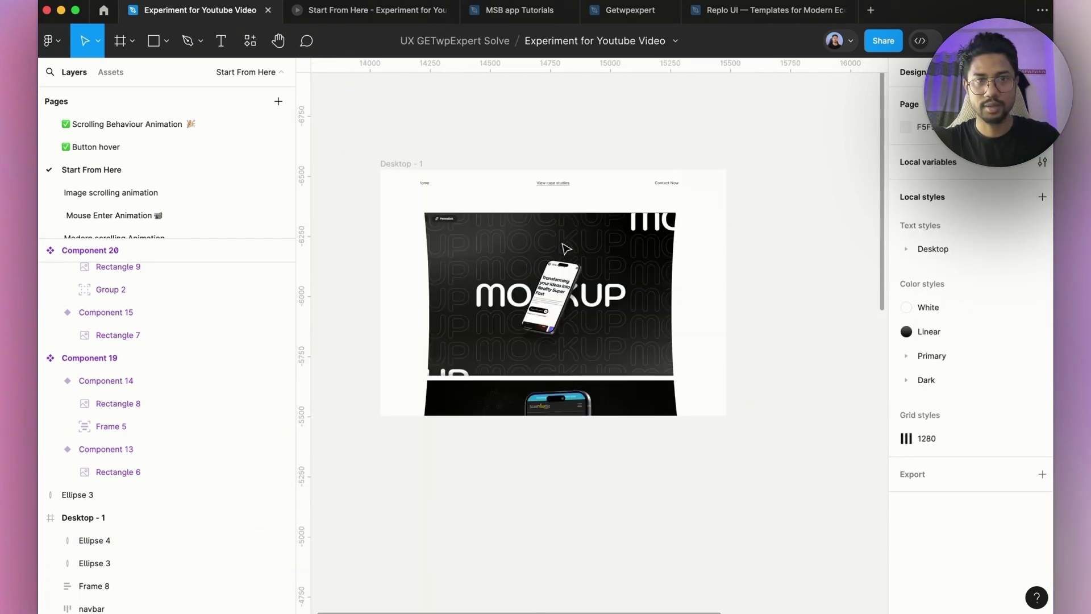
# Step: Preview the Desktop - 1 prototype, scroll the curved case study images, and return to the design file
pyautogui.click(413, 165)
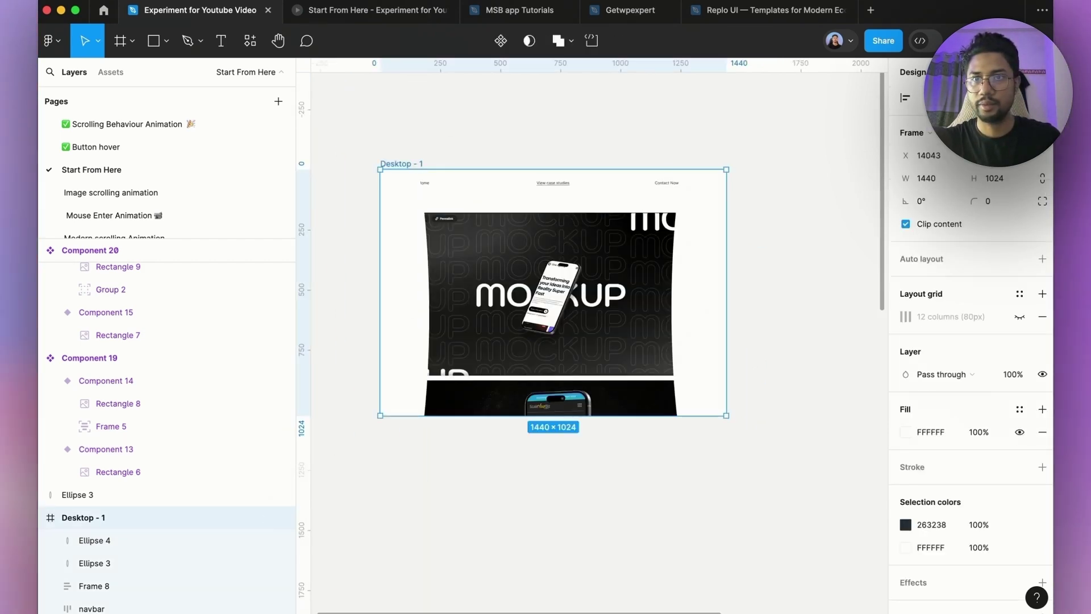
pyautogui.press('super+alt+Return')
pyautogui.scroll(-5, 648, 290)
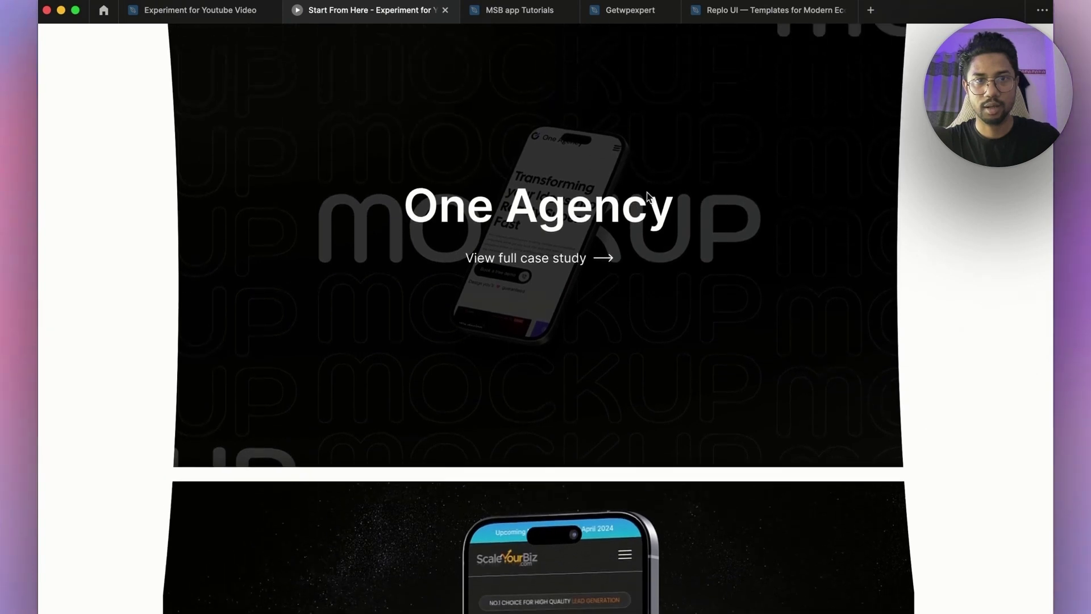
pyautogui.scroll(5, 648, 196)
pyautogui.hotkey('ctrl', 'shift', 'Tab')
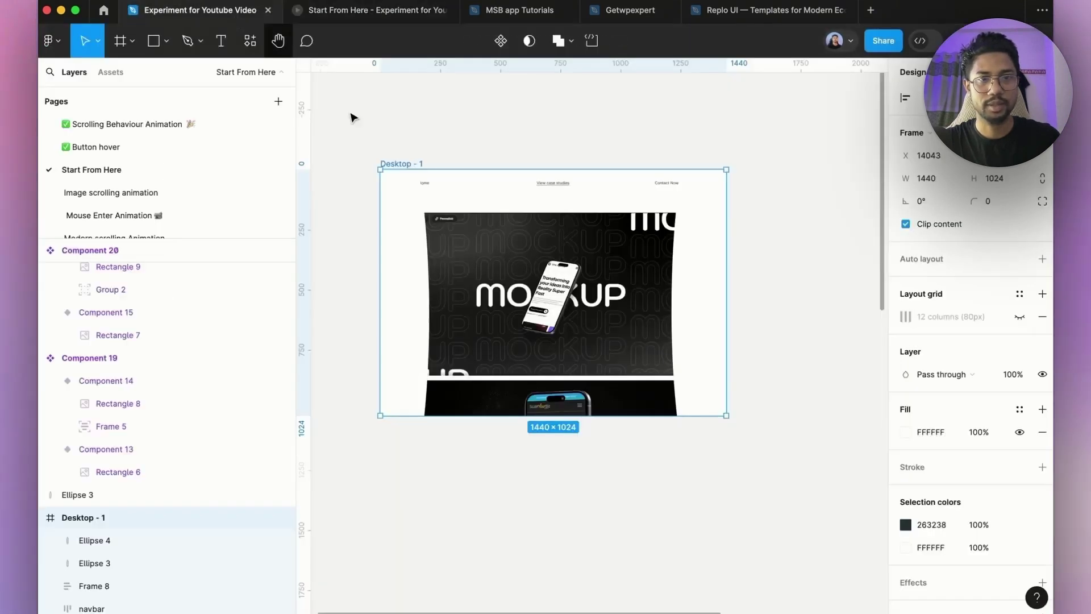
# Step: Draw a wide rectangle about 878 × 68 on the empty canvas above Desktop - 1
pyautogui.click(502, 185)
pyautogui.click(502, 128)
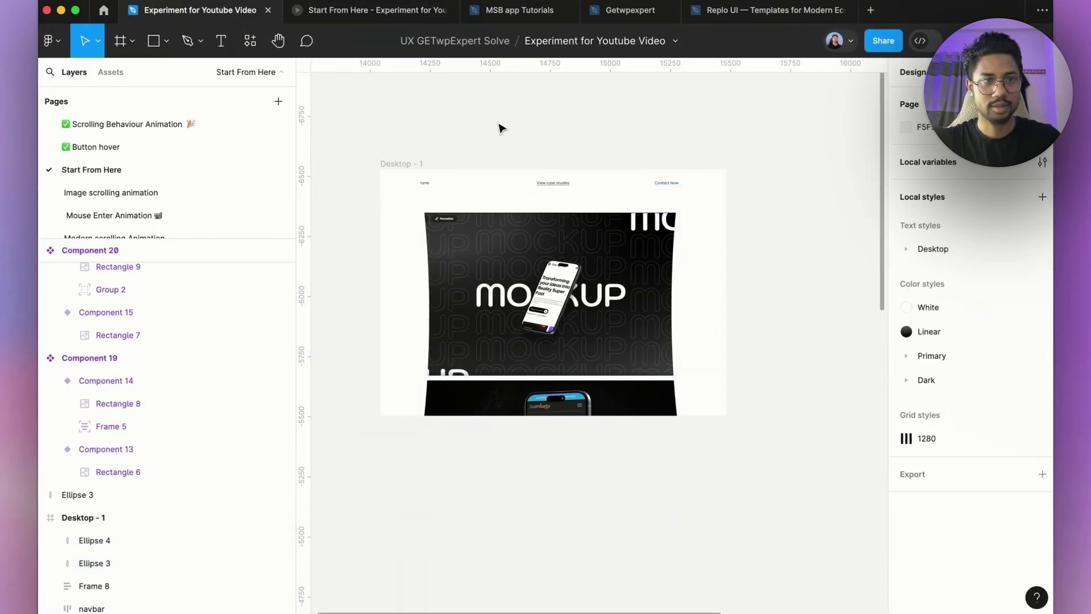
pyautogui.click(166, 41)
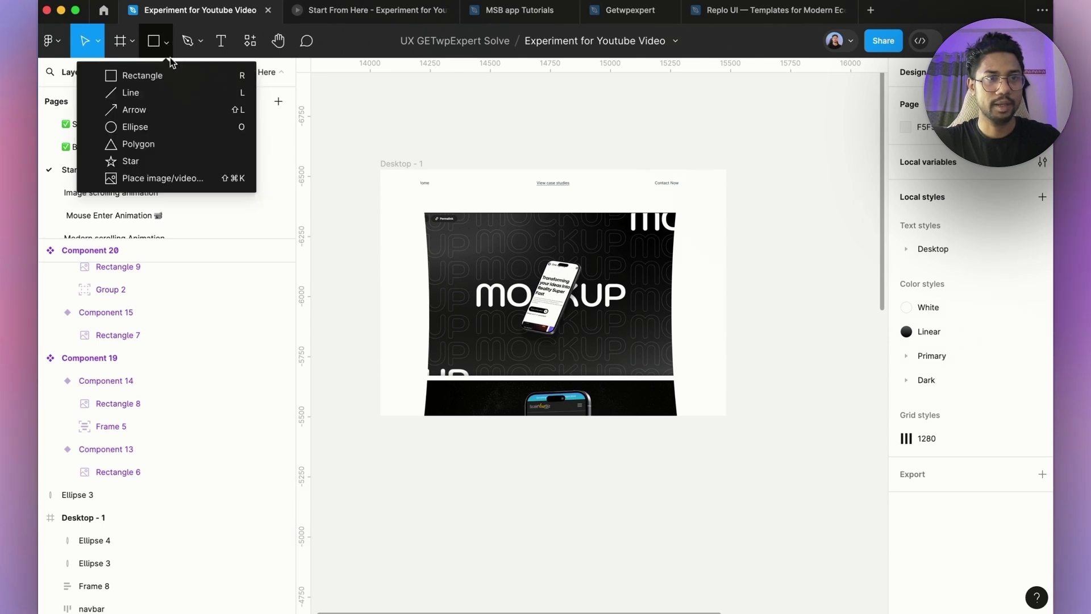
pyautogui.click(142, 75)
pyautogui.moveTo(480, 99); pyautogui.dragTo(692, 116)
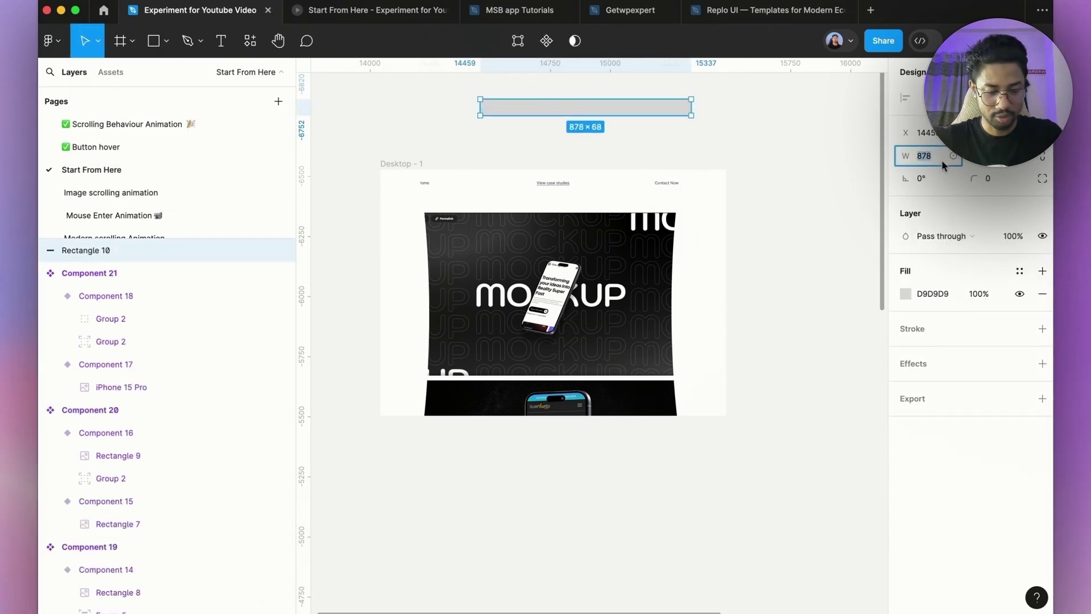
# Step: Set the rectangle's size to 1660 × 120 and its fill to white FFFFFF
pyautogui.write('1660')
pyautogui.press('Return')
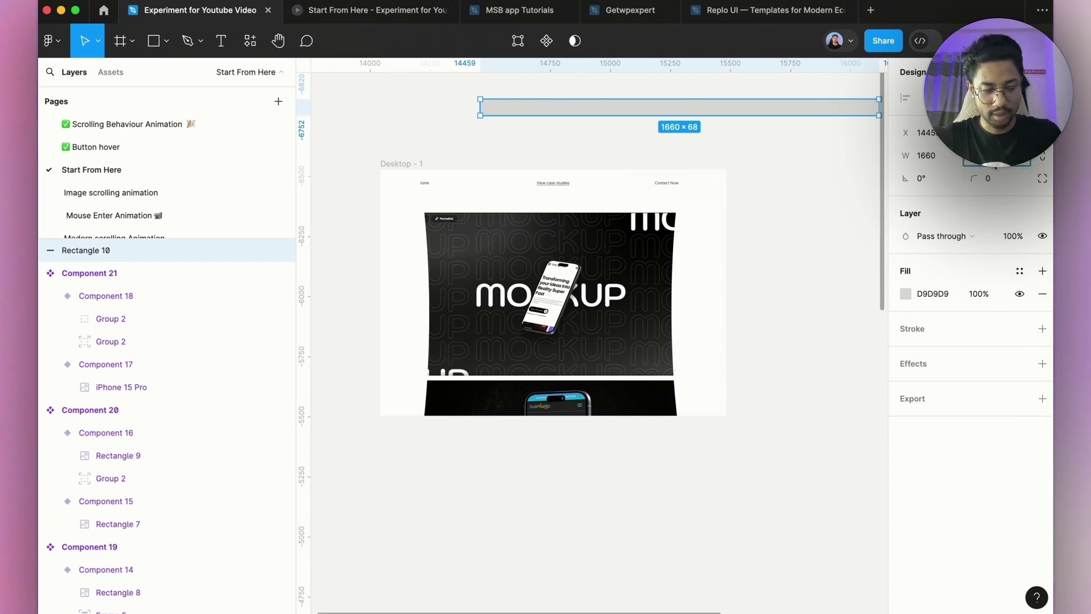
pyautogui.write('120')
pyautogui.press('Return')
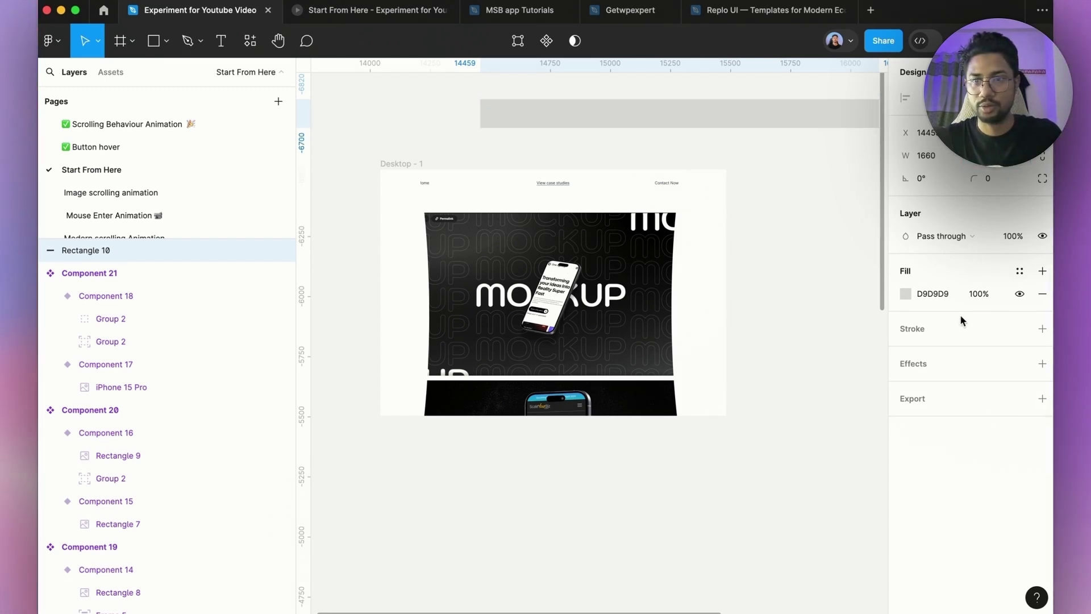
pyautogui.write('f')
pyautogui.press('Return')
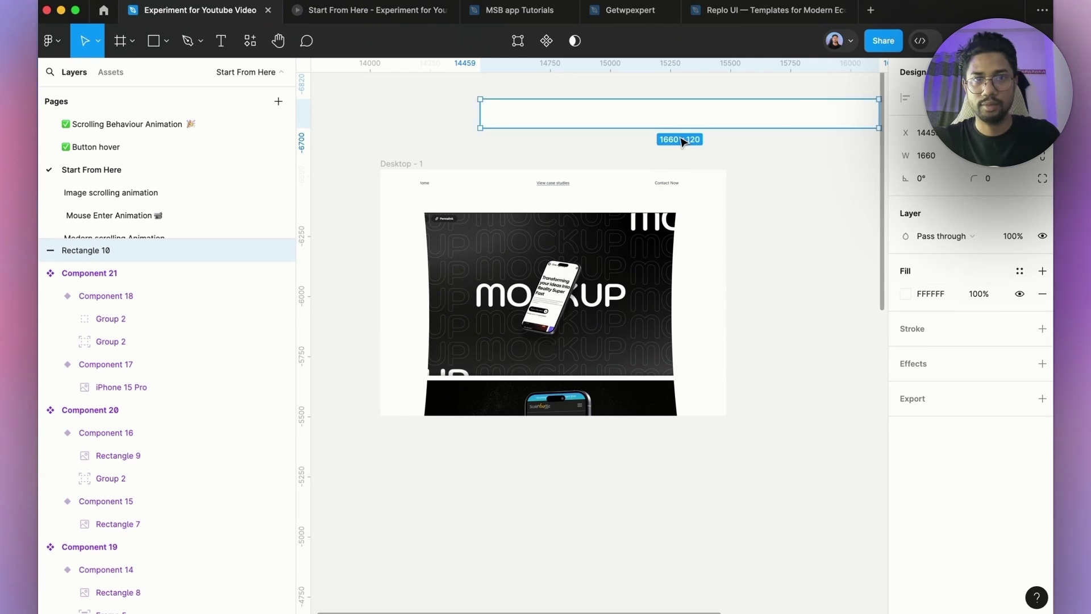
# Step: Cut the white rectangle, paste it into Desktop - 1 and align it to the frame's top edge
pyautogui.hotkey('ctrl', 'x')
pyautogui.click(398, 164)
pyautogui.hotkey('ctrl', 'v')
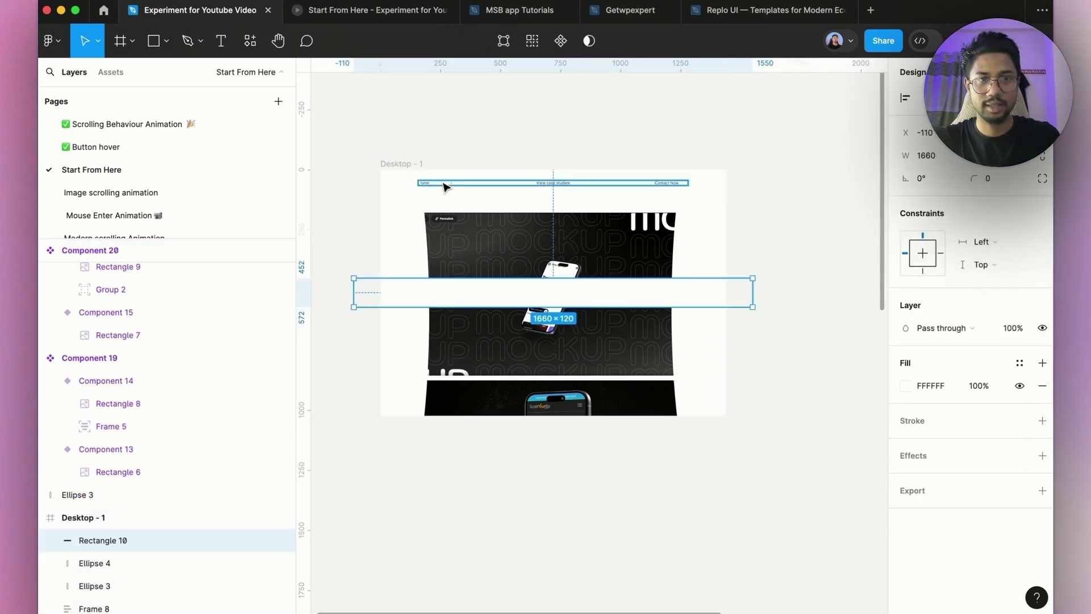
pyautogui.scroll(1, 441, 172)
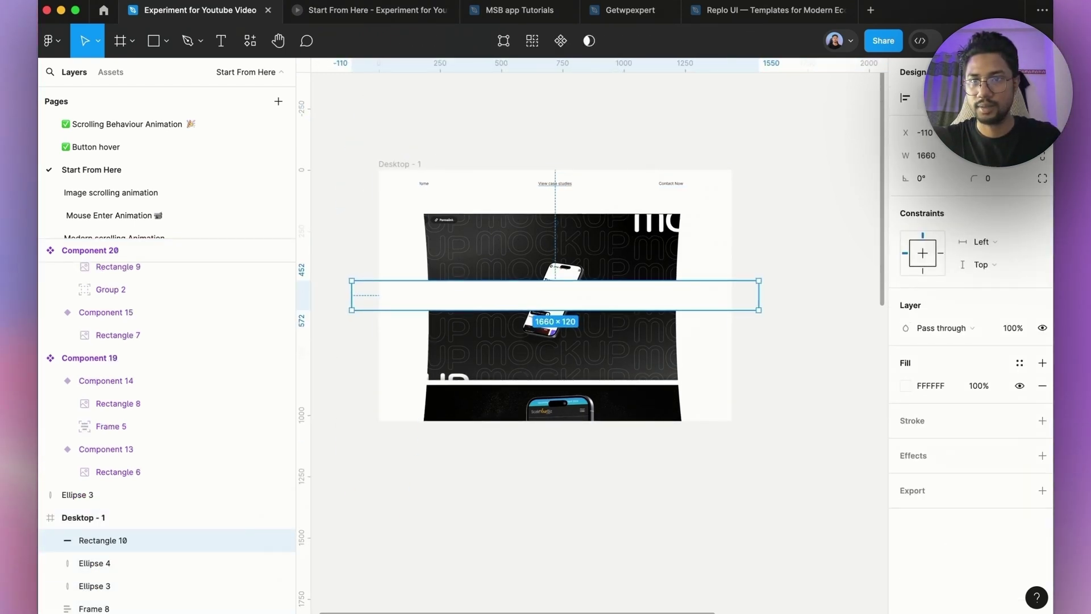
pyautogui.hotkey('alt', 'w')
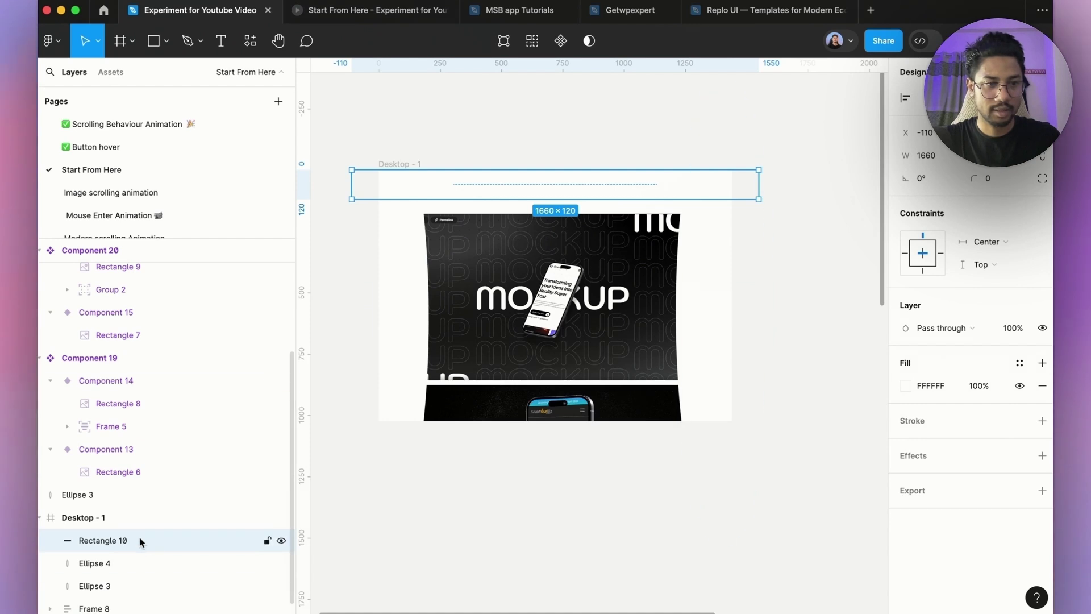
# Step: Bring the navbar layer to the front of Desktop - 1, above the white rectangle
pyautogui.scroll(-1, 141, 541)
pyautogui.click(112, 608)
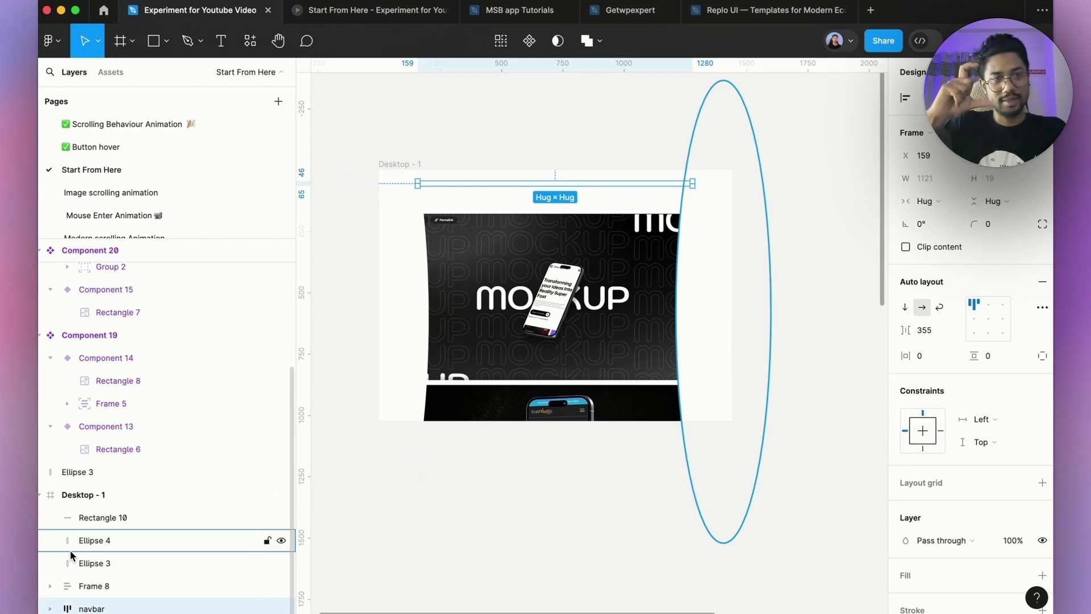
pyautogui.press(']')
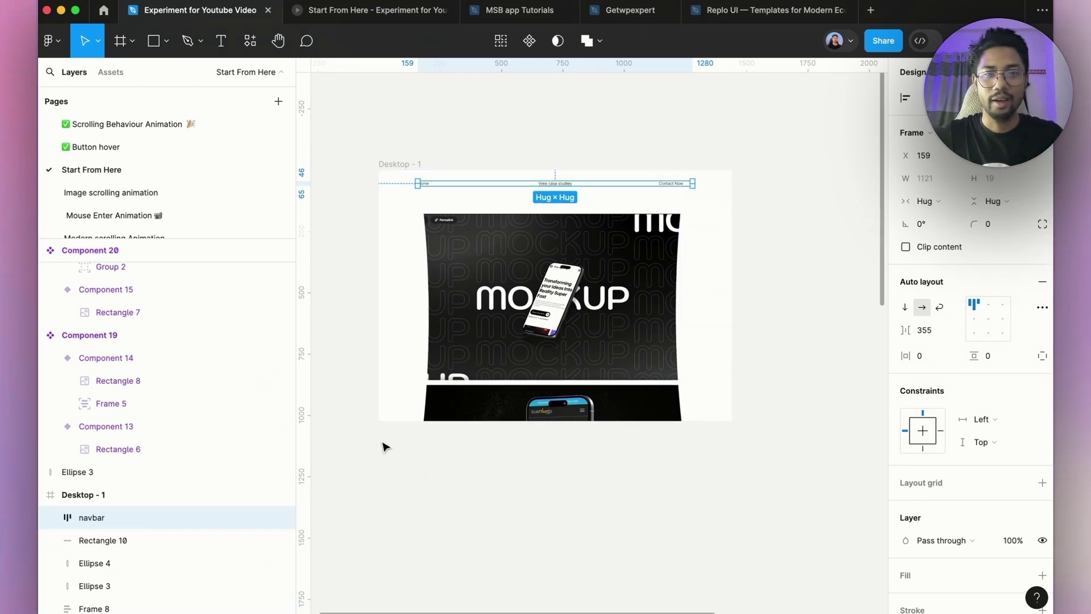
# Step: Move the stacked image frame up to Y 156 and extend the white rectangle behind the navbar to a height of 156
pyautogui.click(480, 243)
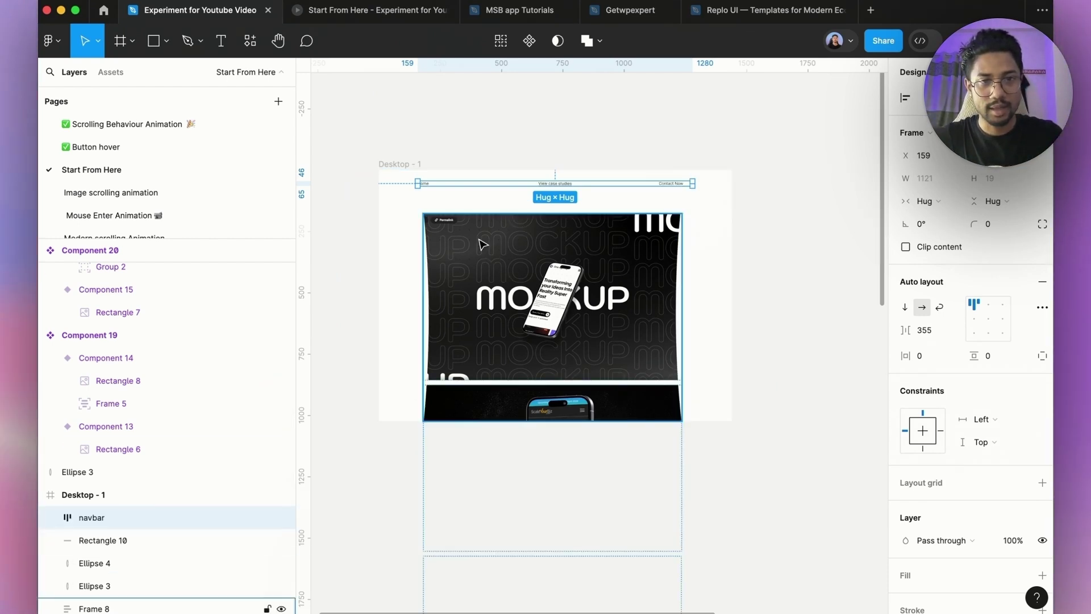
pyautogui.moveTo(486, 243); pyautogui.dragTo(486, 253)
pyautogui.click(475, 192)
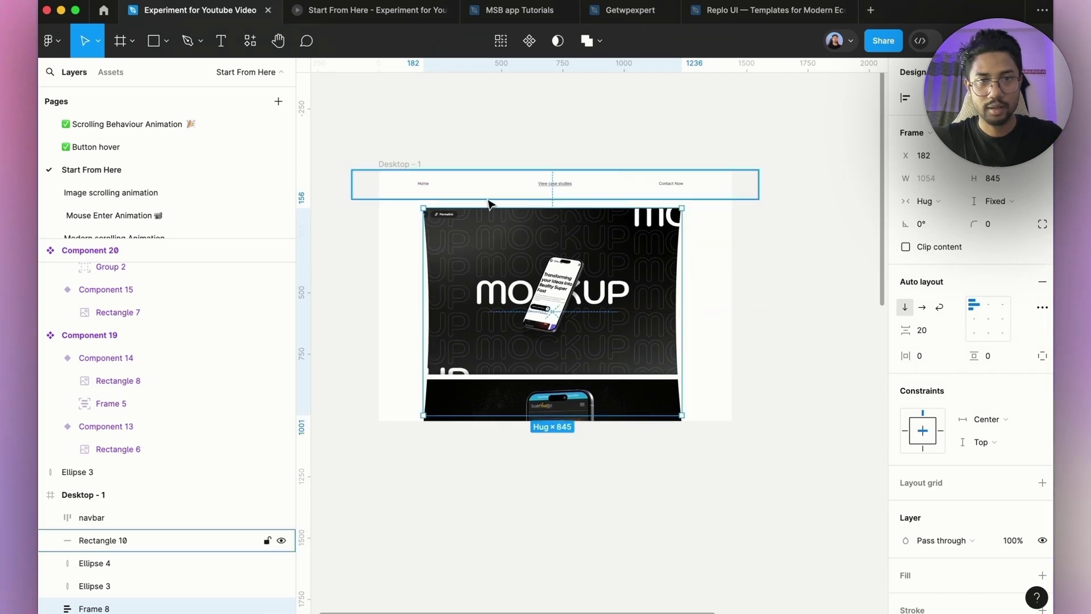
pyautogui.scroll(2, 467, 200)
pyautogui.scroll(1, 465, 198)
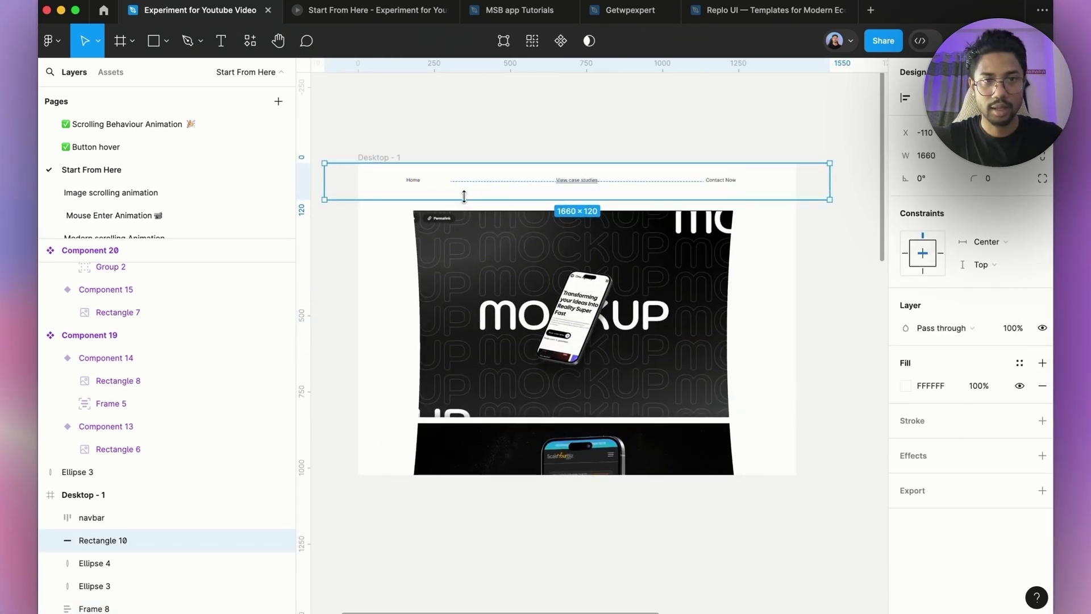
pyautogui.moveTo(464, 205); pyautogui.dragTo(465, 211)
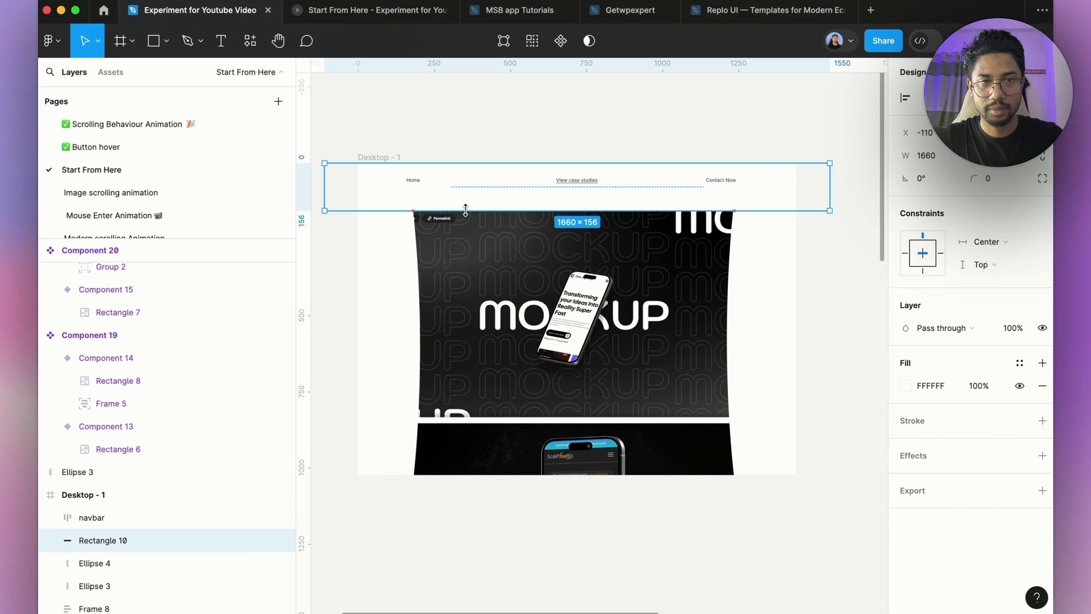
# Step: Inspect the navbar spacing above the image frame and test how the page scrolls in the prototype preview
pyautogui.click(561, 177)
pyautogui.scroll(3, 499, 186)
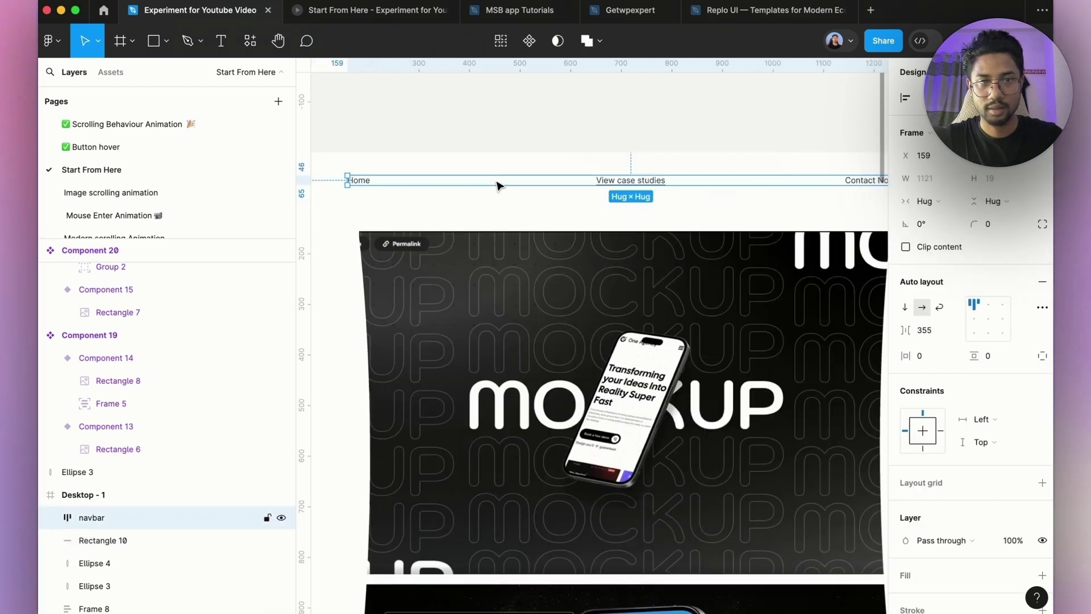
pyautogui.scroll(-5, 531, 168)
pyautogui.click(574, 125)
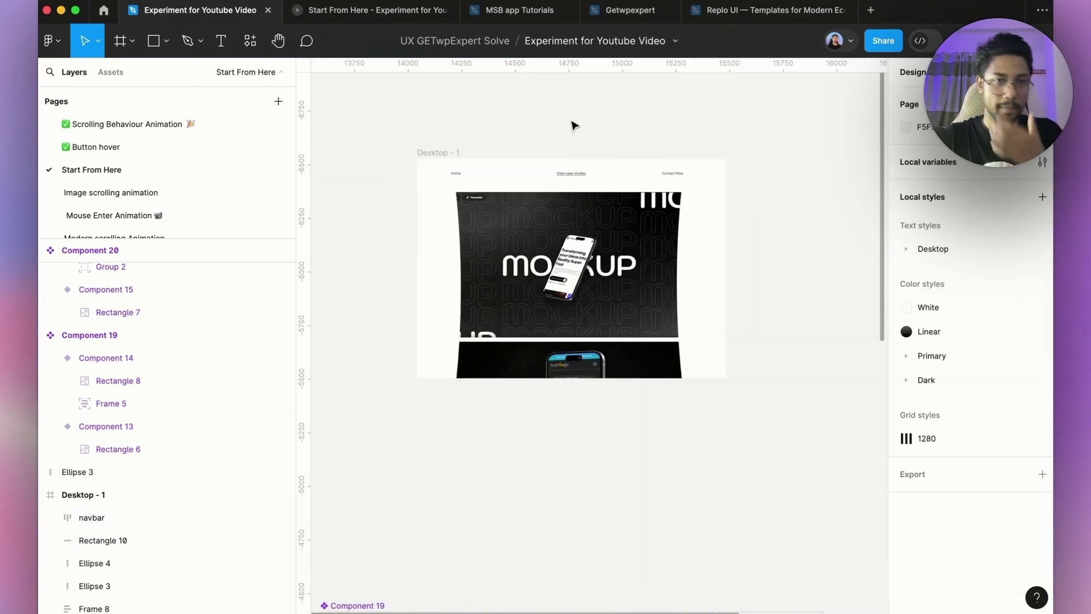
pyautogui.click(330, 10)
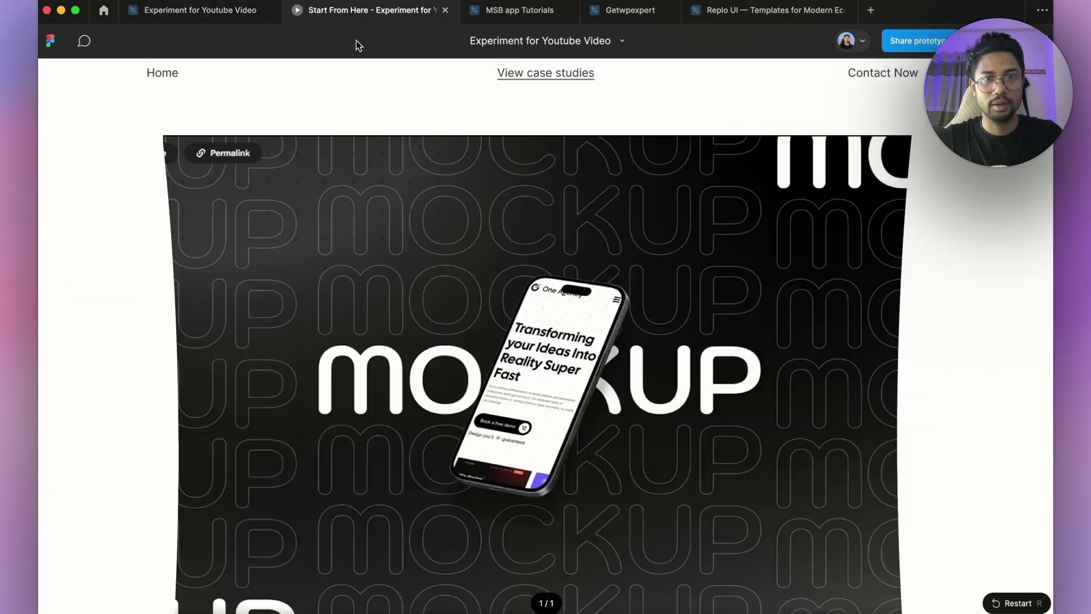
pyautogui.scroll(-4, 557, 202)
pyautogui.scroll(4, 566, 85)
pyautogui.scroll(-4, 580, 275)
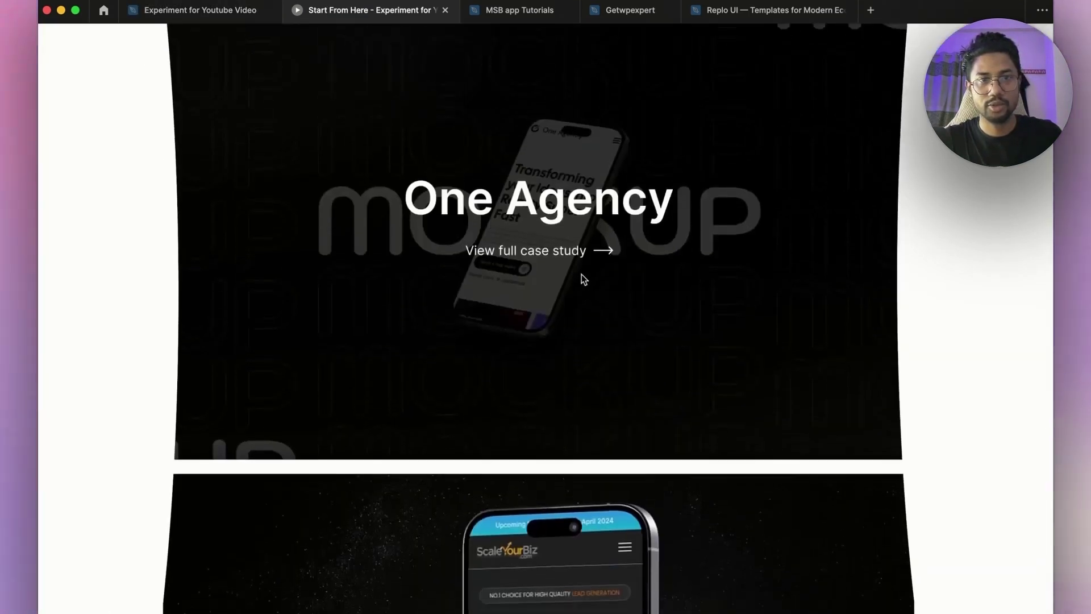
pyautogui.scroll(4, 536, 365)
# Step: Return to the design file and set the stacked image frame's scroll overflow in Desktop - 1 to Vertical
pyautogui.click(200, 10)
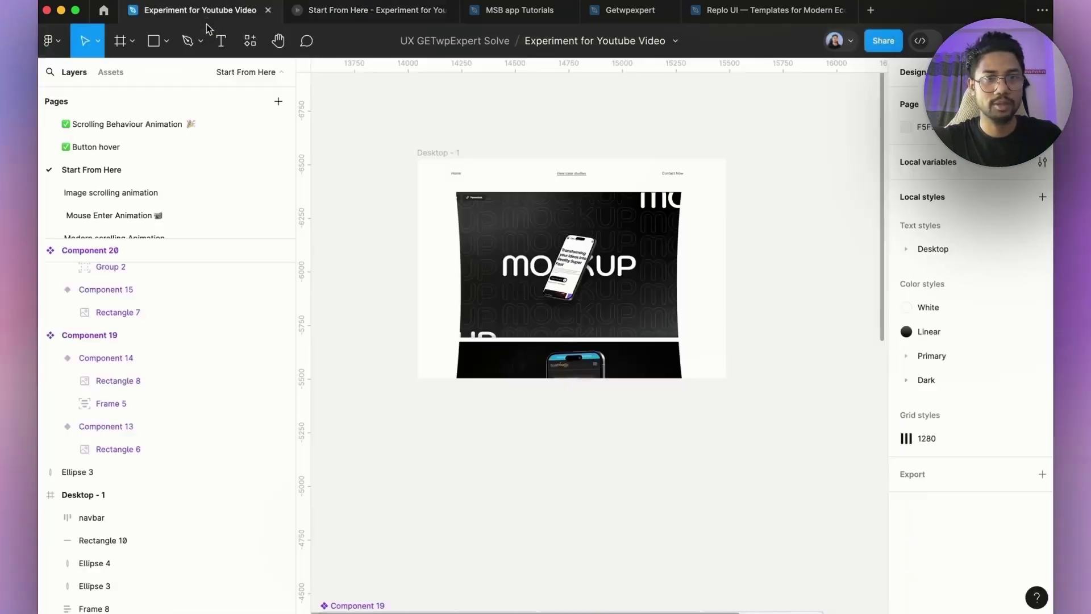
pyautogui.click(563, 234)
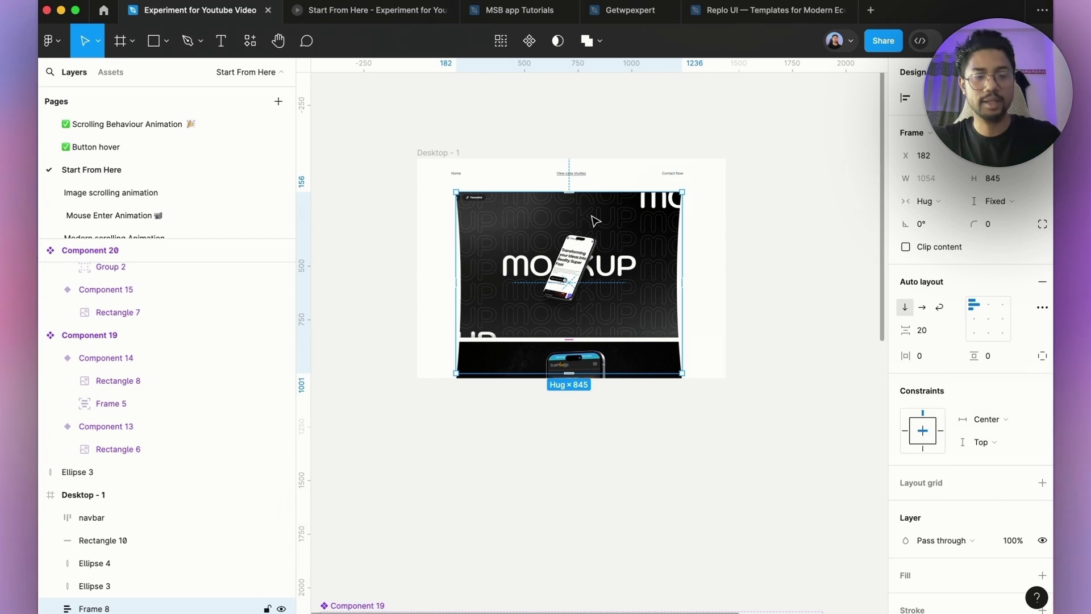
pyautogui.click(950, 72)
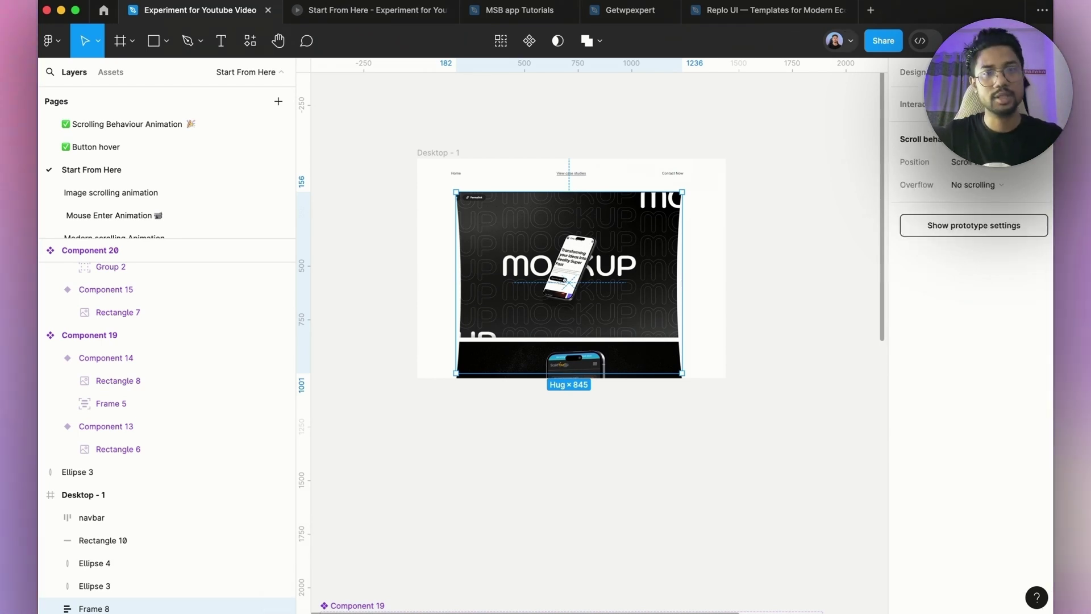
pyautogui.click(995, 183)
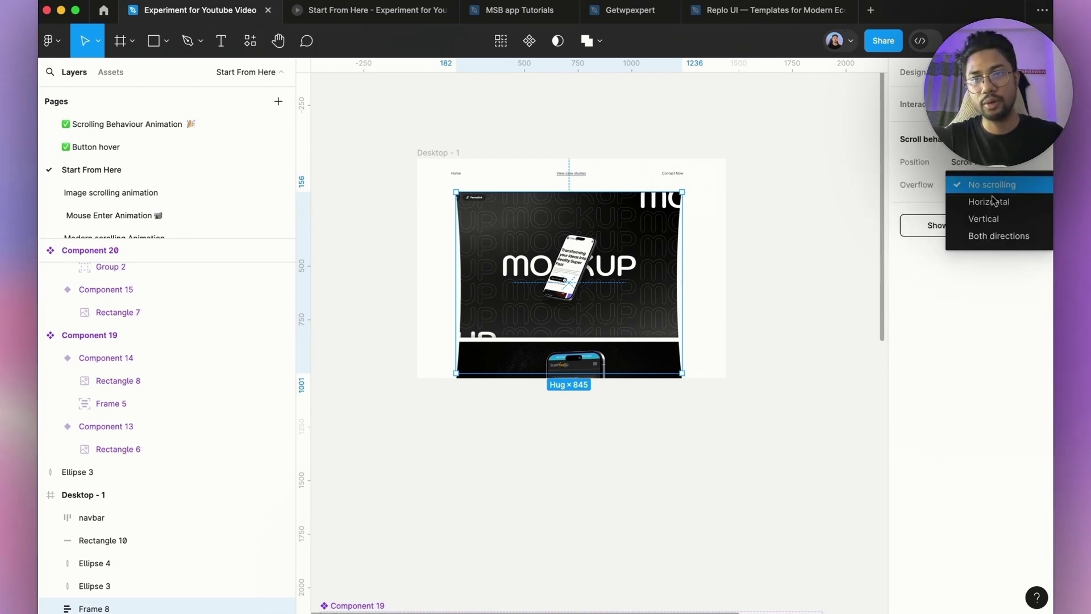
pyautogui.click(995, 219)
pyautogui.click(619, 127)
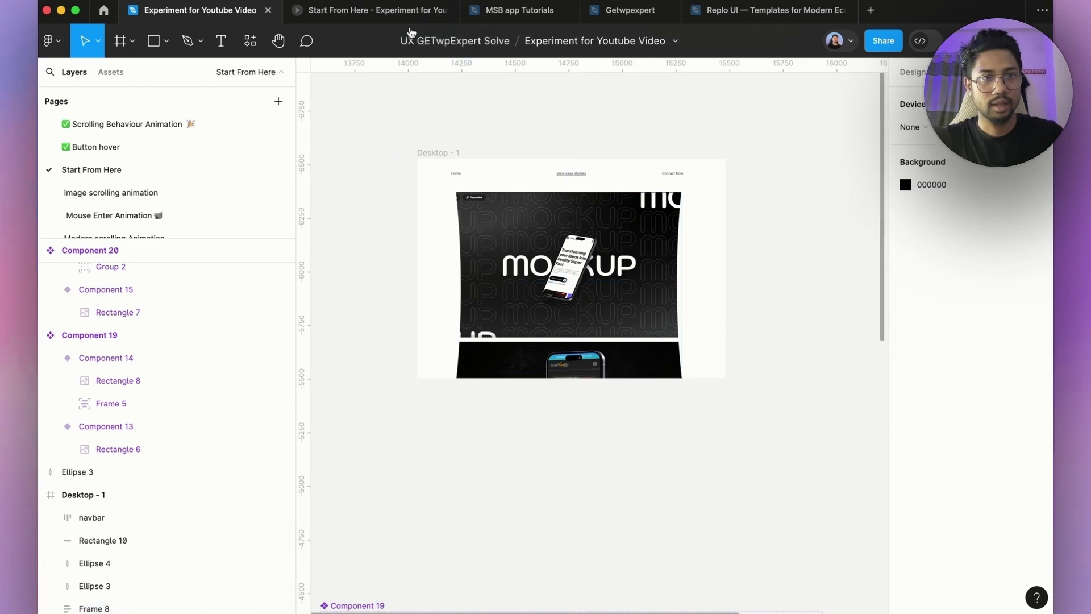
# Step: Test scrolling the case study images up and down beneath the navbar in the prototype preview
pyautogui.click(402, 13)
pyautogui.scroll(-12, 523, 313)
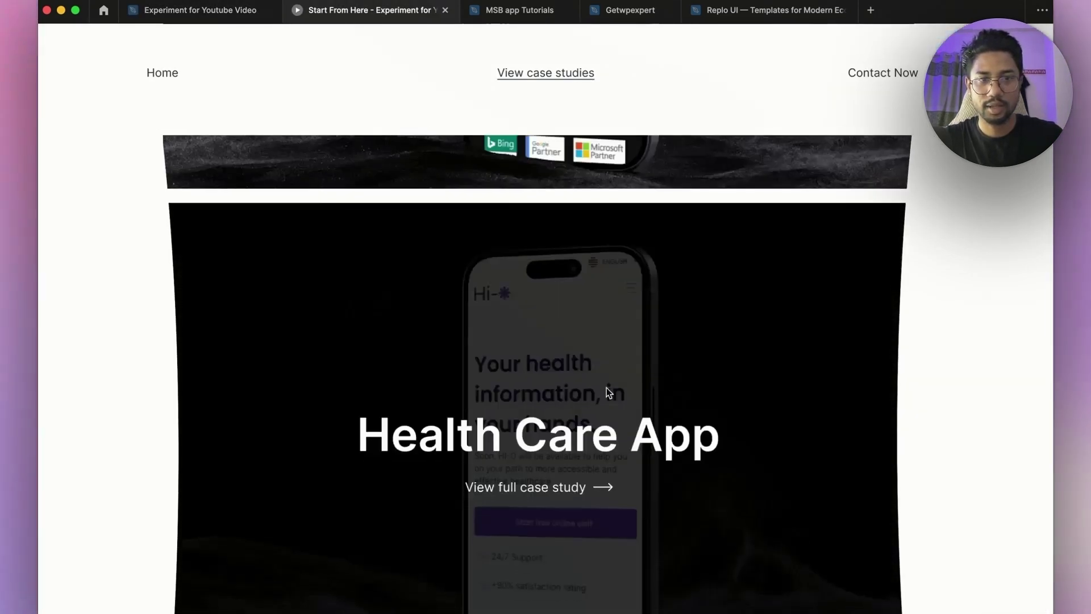
pyautogui.scroll(6, 601, 213)
pyautogui.scroll(3, 814, 487)
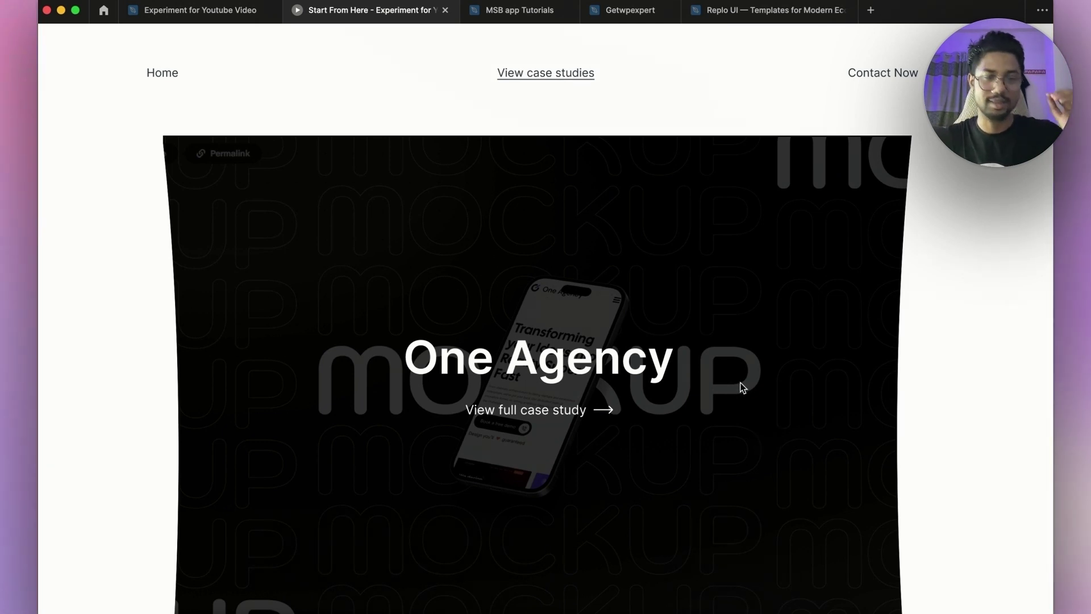
pyautogui.scroll(-10, 731, 374)
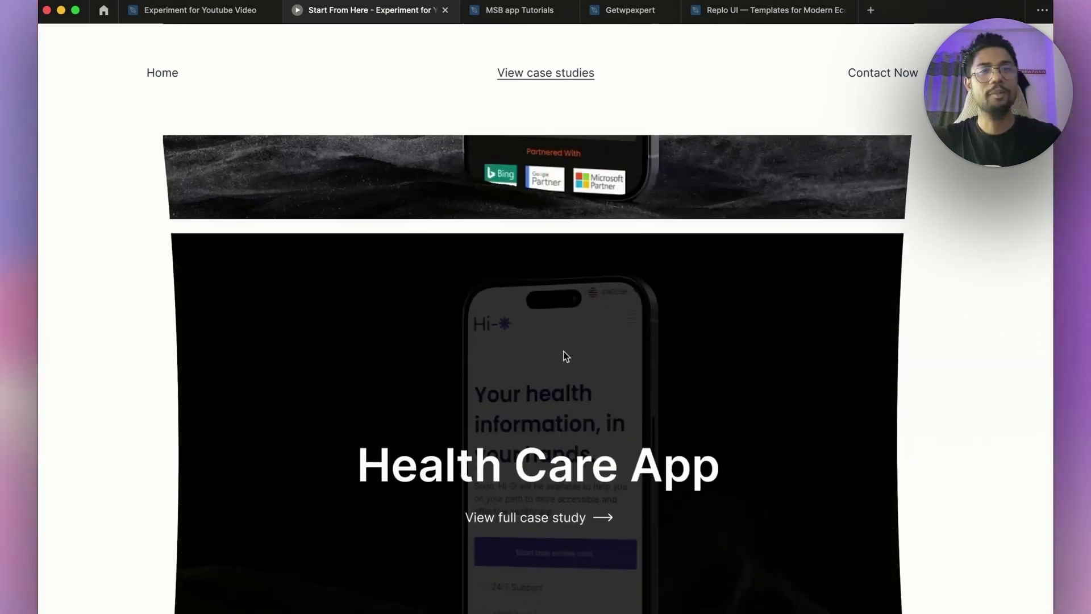